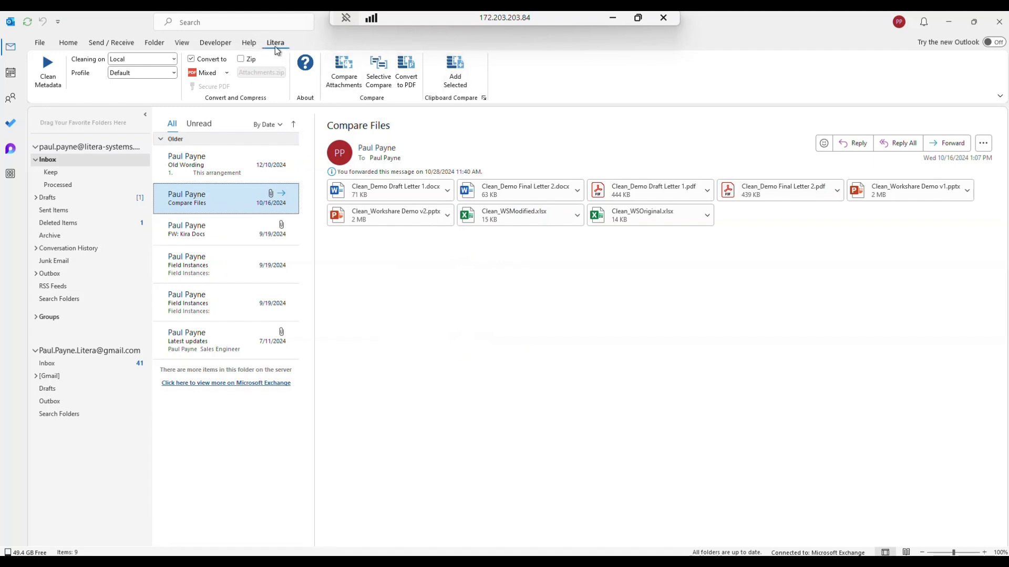
Check the original and modified document lists for comparing the Compare Files email's attachments, cancel the selection, and minimize Outlook
left_click(345, 85)
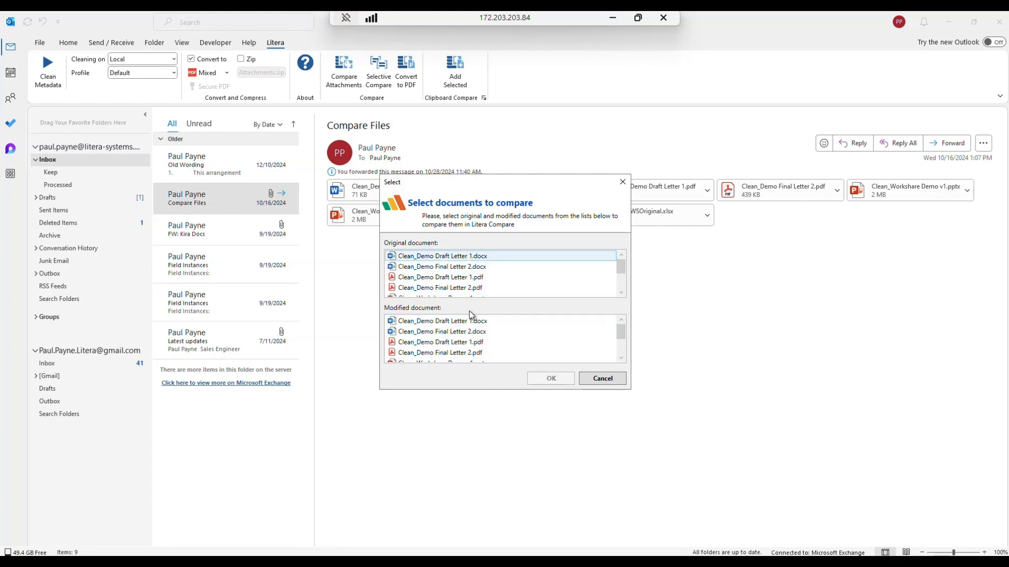
left_click(611, 383)
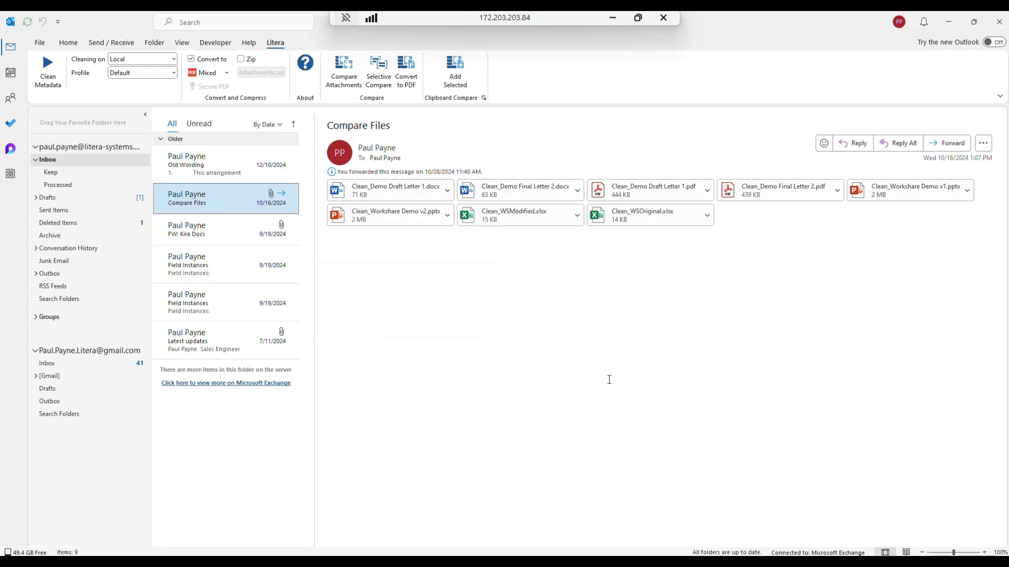
left_click(948, 23)
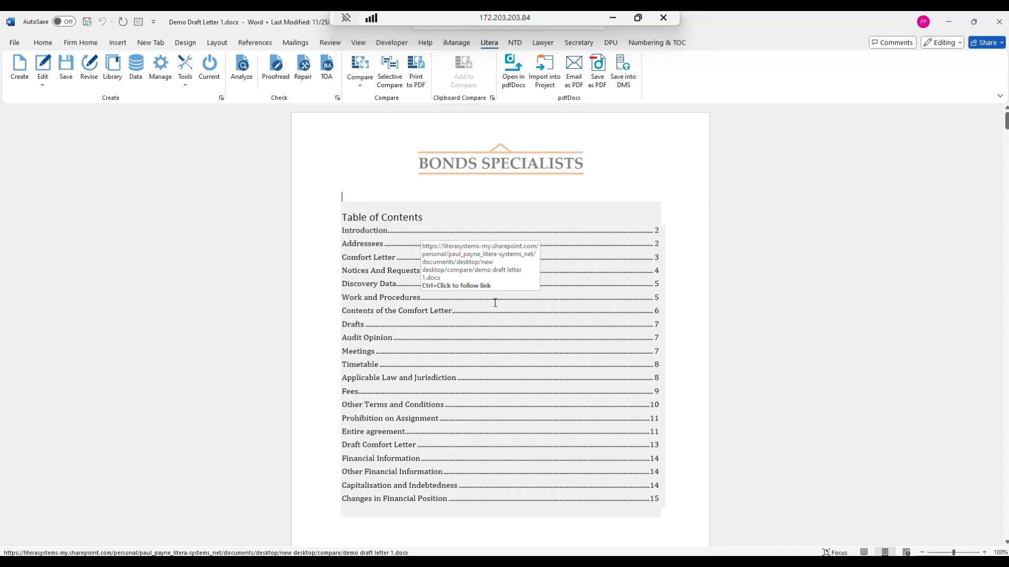
Check Word's Litera Compare options for the open Demo Draft Letter 1.docx and switch to Litera Compare
left_click(361, 89)
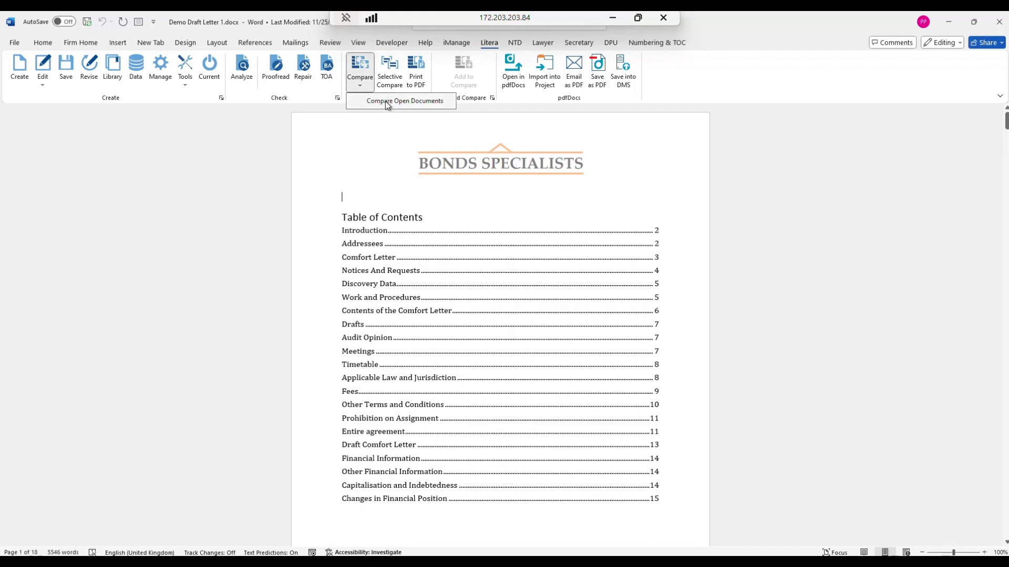
left_click(948, 22)
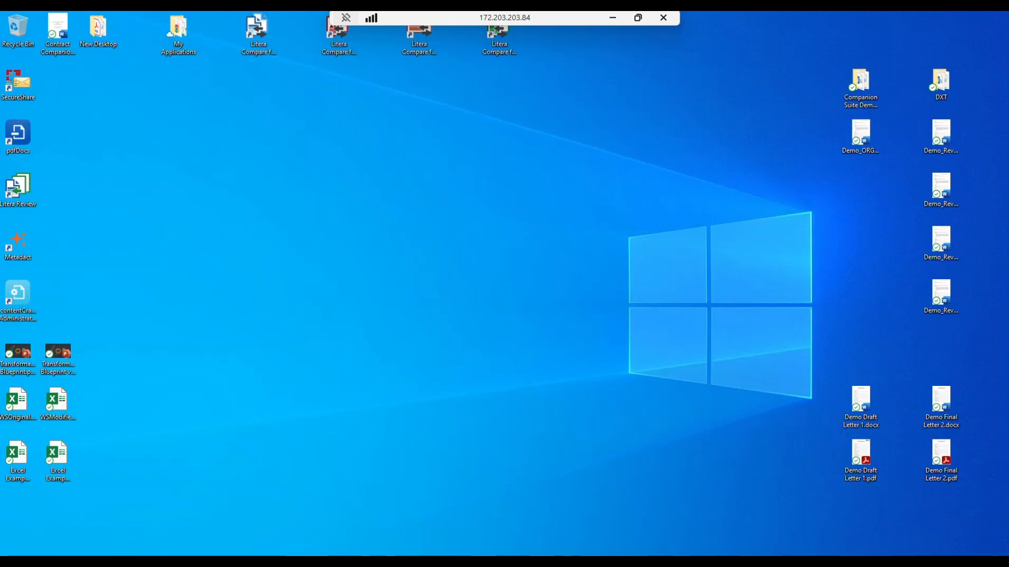
mouse_move(576, 564)
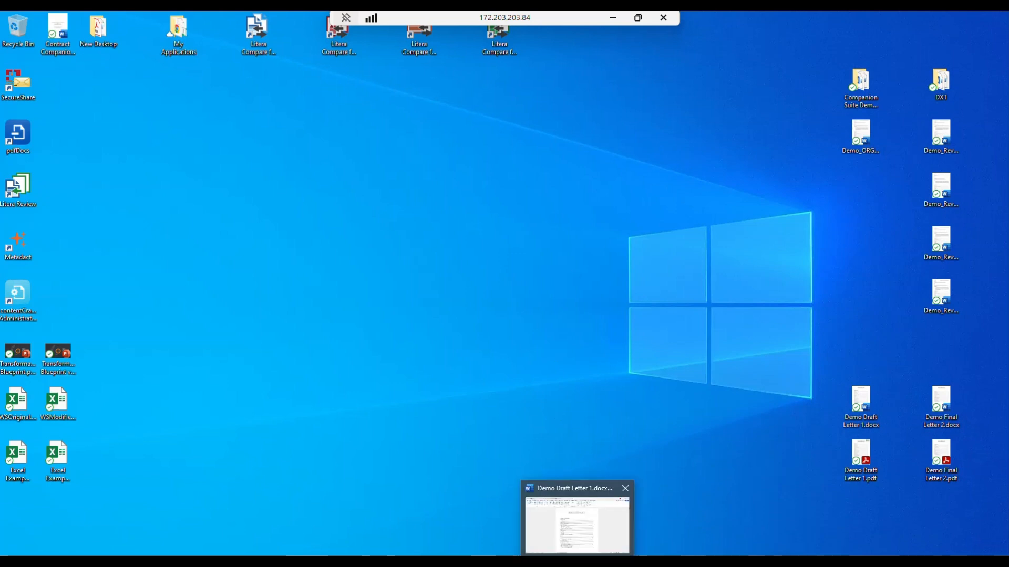
left_click(629, 565)
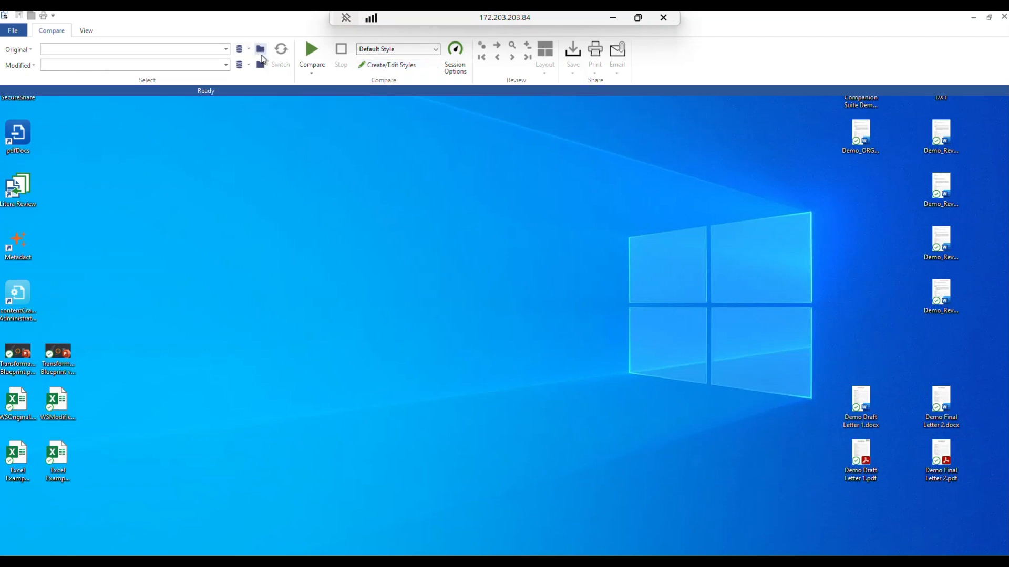
Set version 7 of Demo_RevA from NetDocuments as the original document and view the list of its other versions
left_click(263, 53)
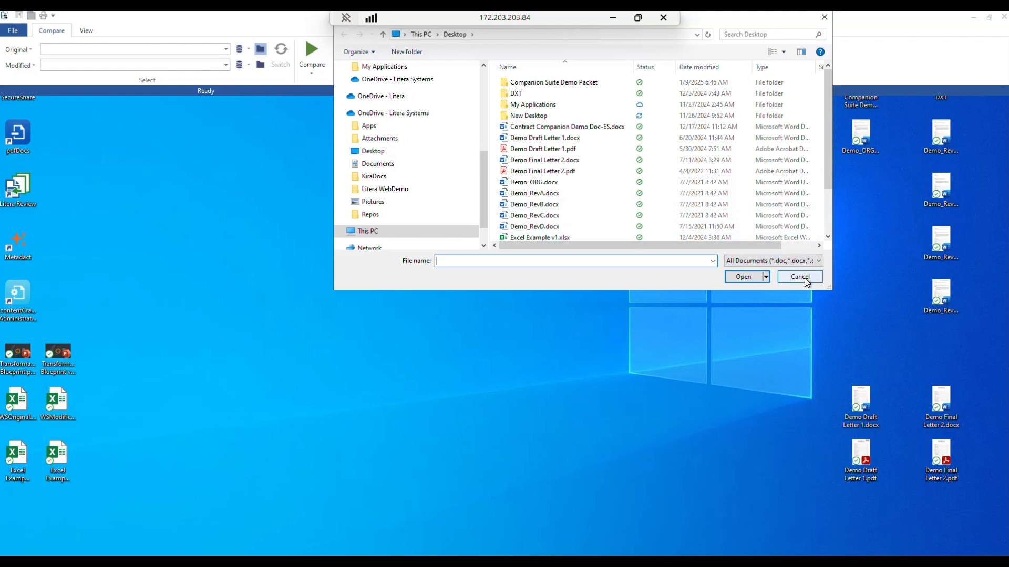
left_click(799, 277)
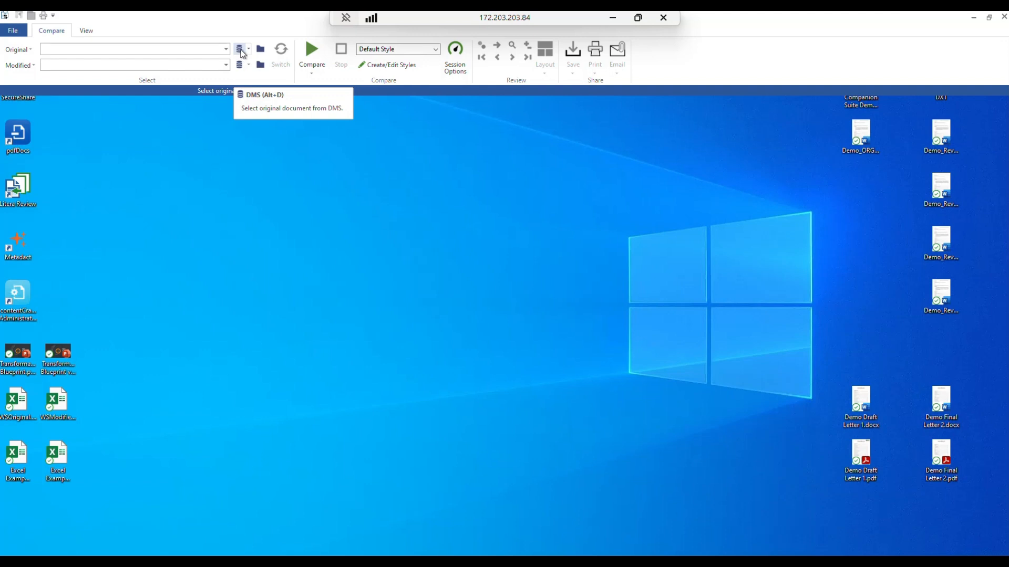
left_click(243, 52)
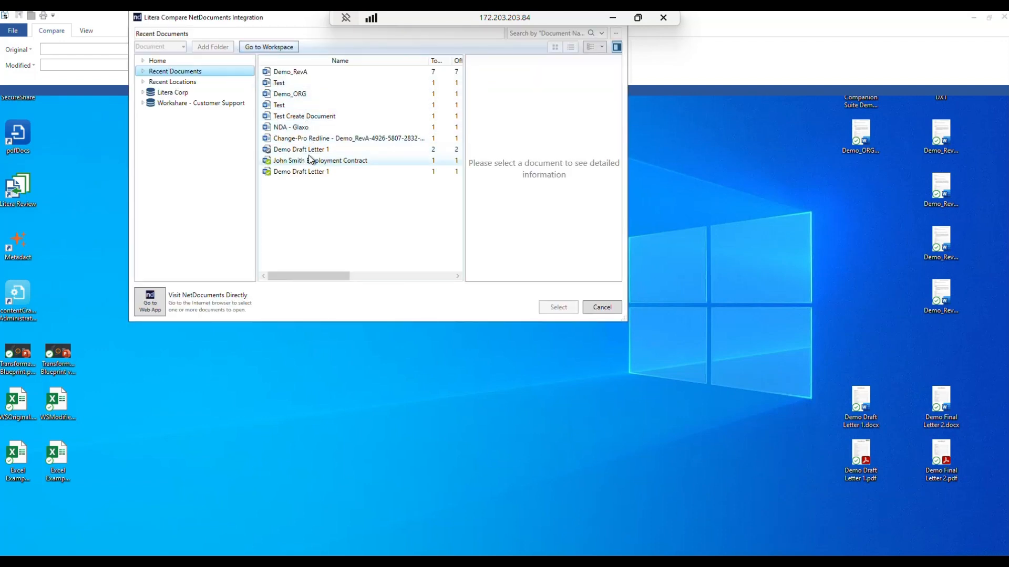
left_click(292, 72)
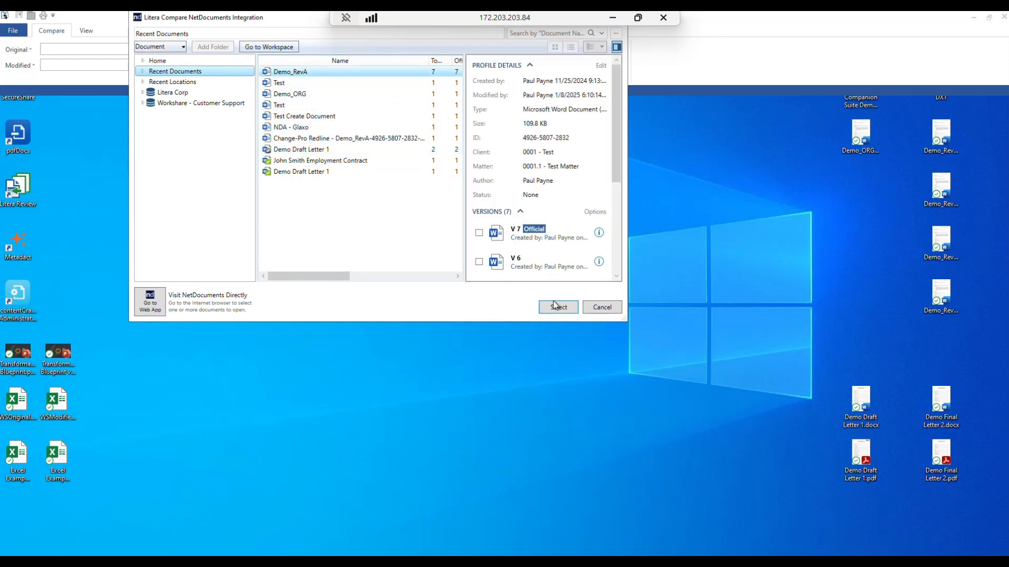
left_click(478, 233)
left_click(551, 308)
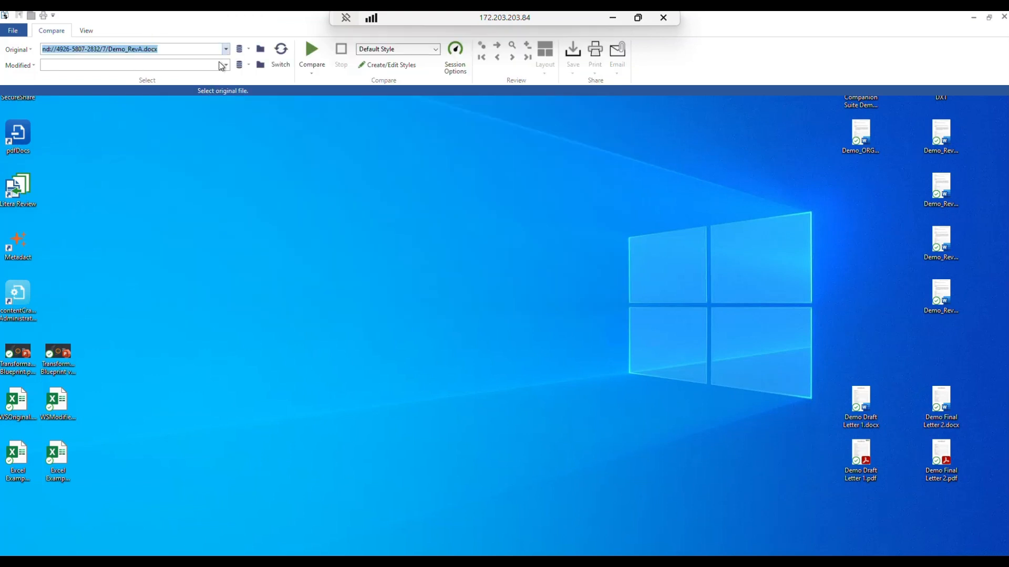
left_click(249, 50)
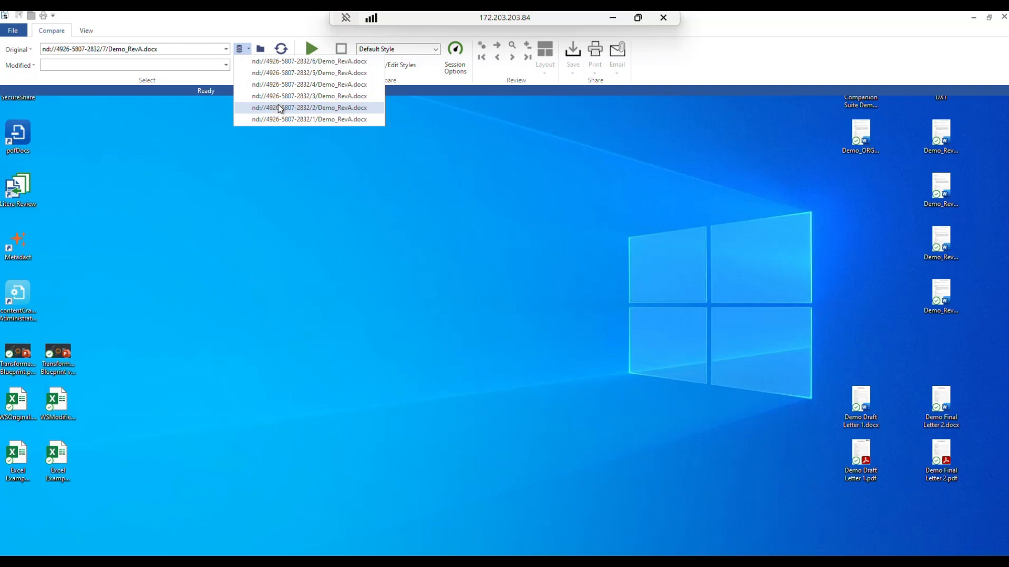
left_click(270, 150)
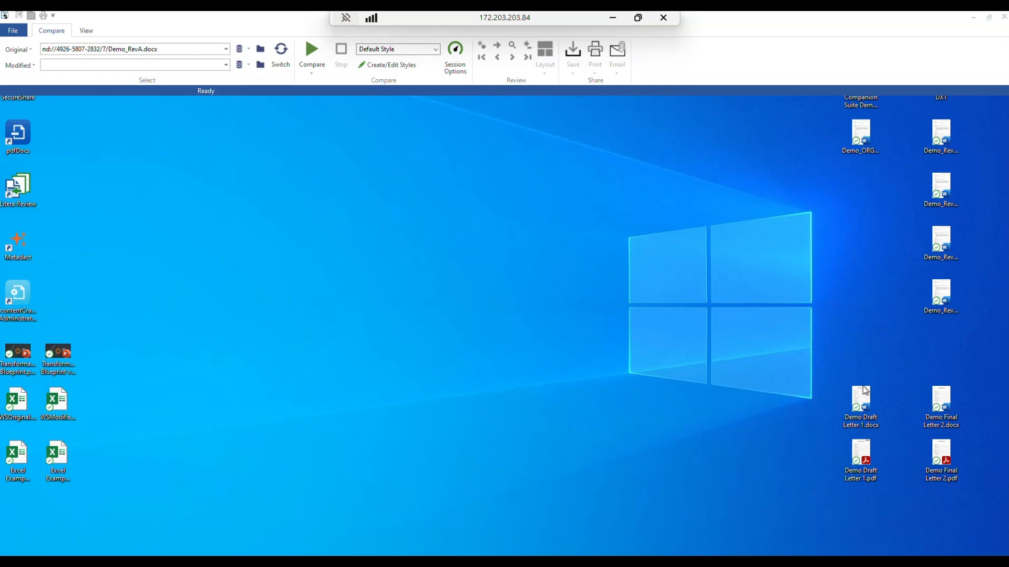
Check the comparison commands offered for Demo Draft Letter 1.docx and Demo Final Letter 2.docx on the desktop
left_click_drag(841, 375, 967, 415)
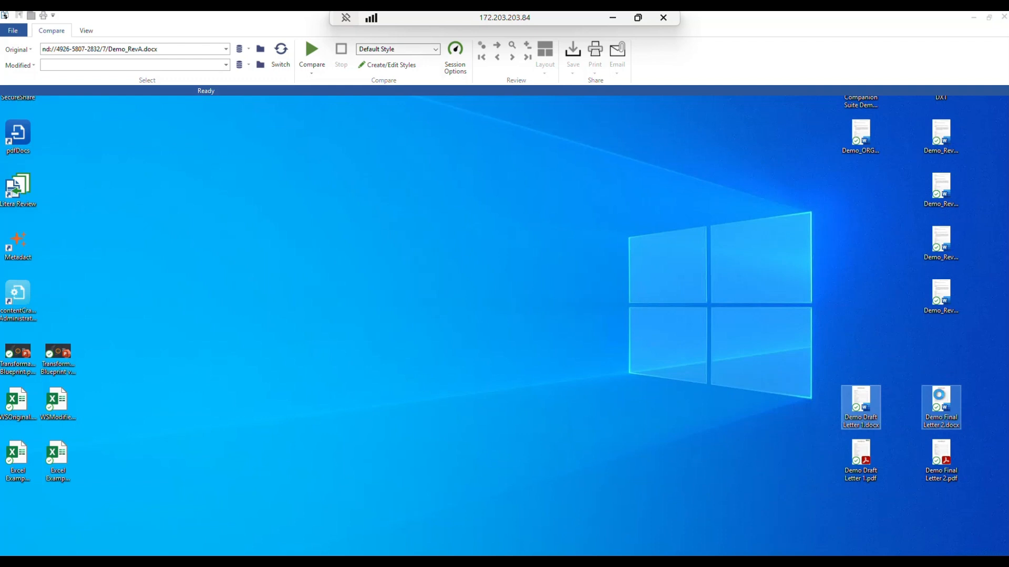
right_click(939, 396)
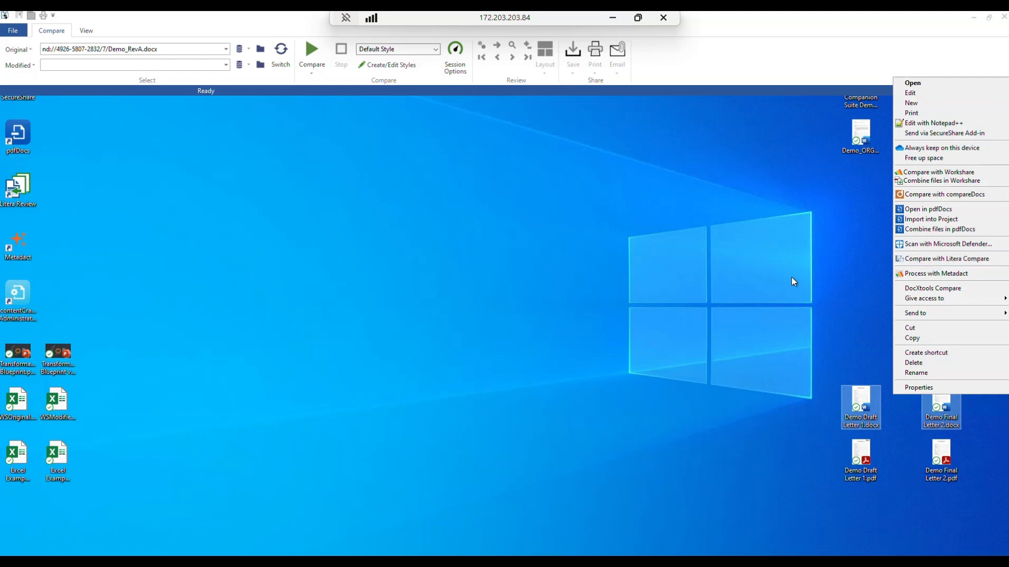
left_click(837, 333)
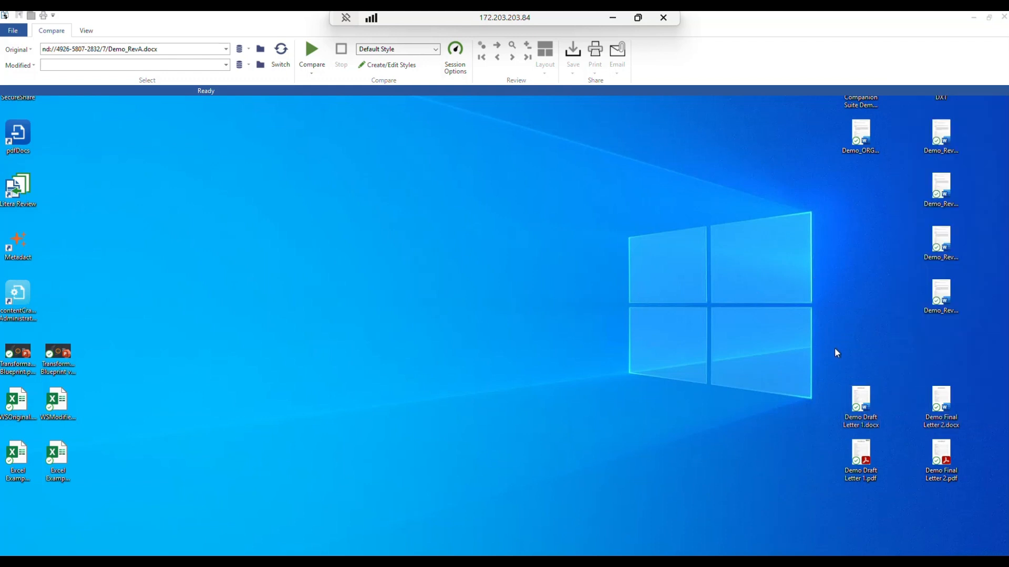
Load Demo Draft Letter 1.docx as the original and Demo Final Letter 2.docx as the modified document, and run the comparison
left_click_drag(834, 349, 944, 420)
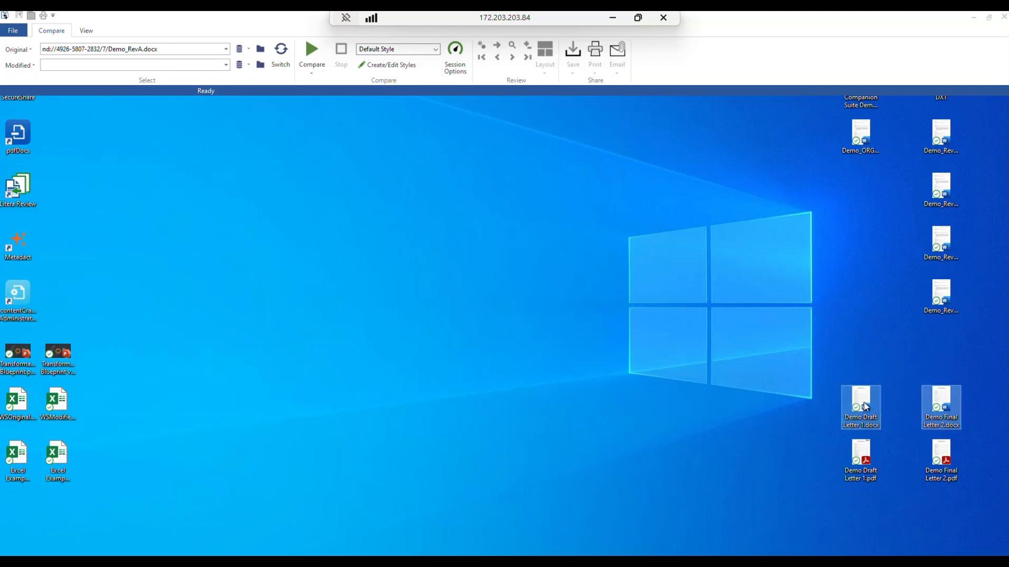
left_click_drag(864, 407, 160, 54)
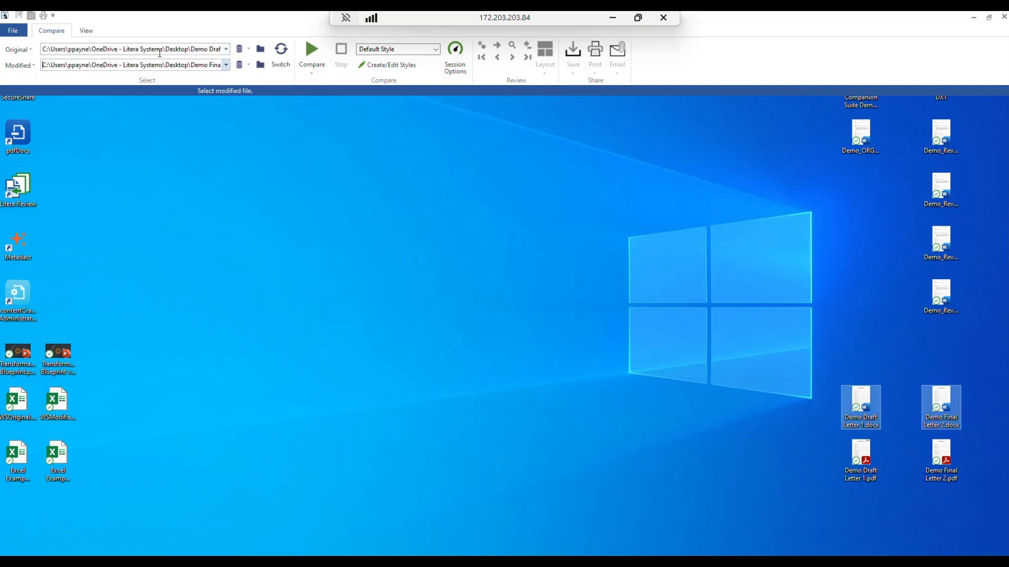
left_click(312, 76)
left_click(327, 82)
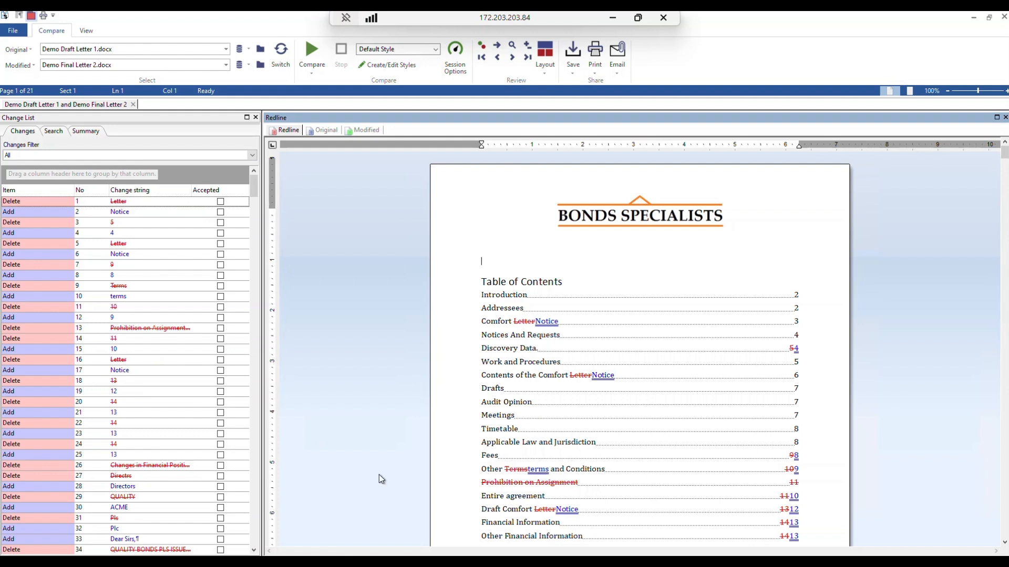
Locate the deleted "Changes in Financial Position" entry in the redline and trace the deletion in paragraph 1.1 to the Change List
left_click(130, 466)
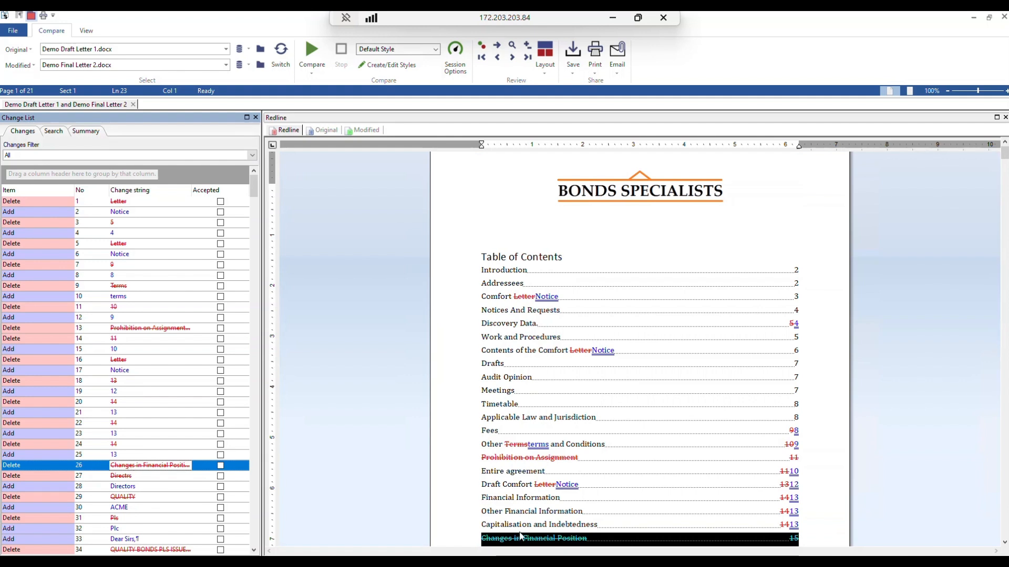
scroll(670, 320, "down", 12)
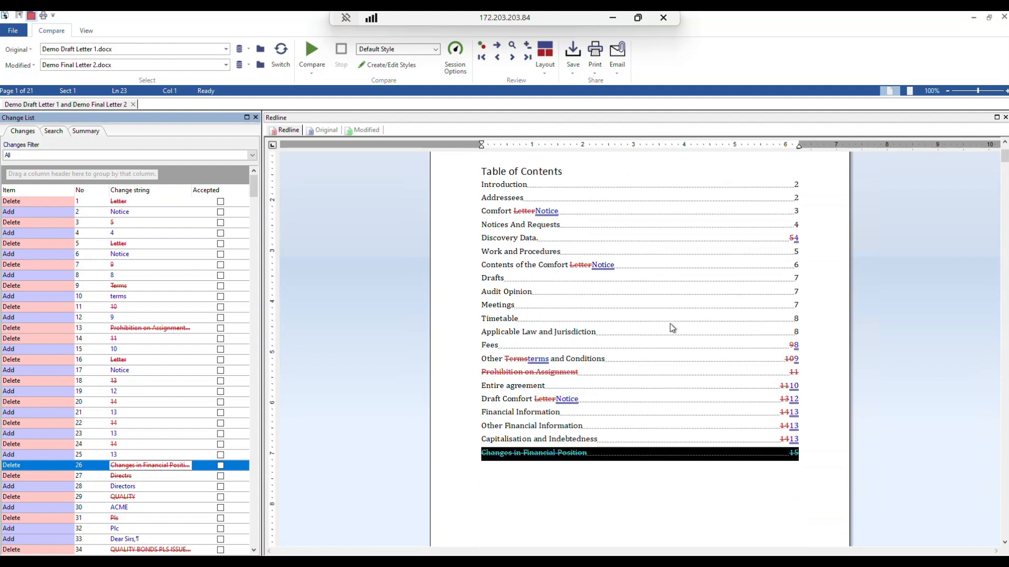
scroll(670, 326, "down", 2)
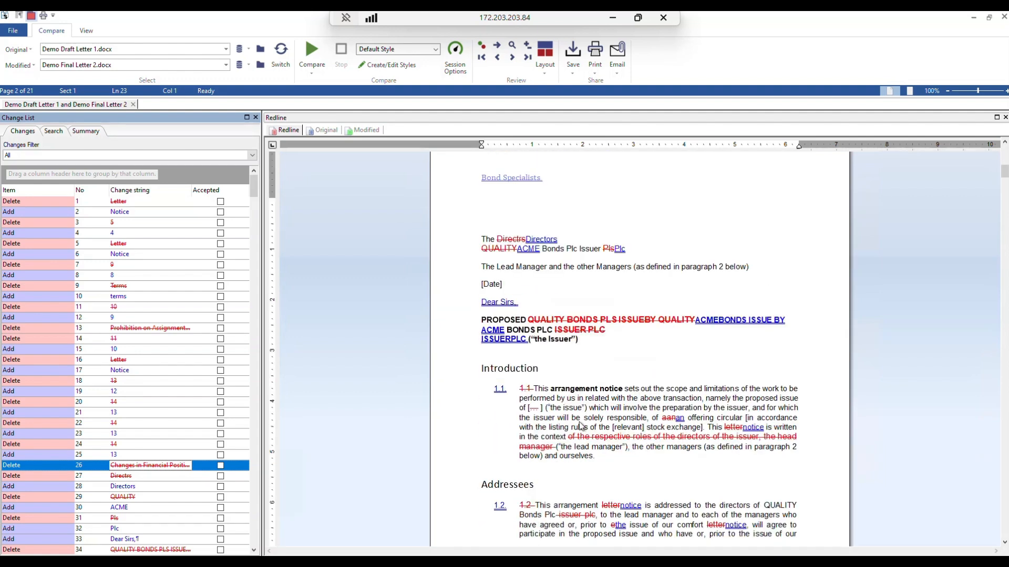
left_click(599, 442)
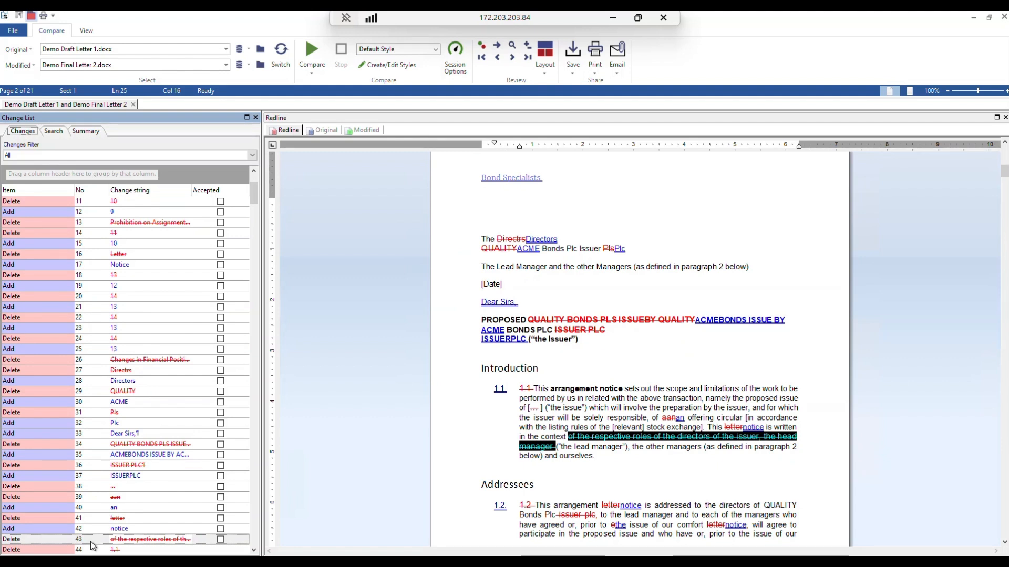
Preview the layout with both source documents above the redline, and the one with the redline beside the tabbed source documents
left_click(550, 75)
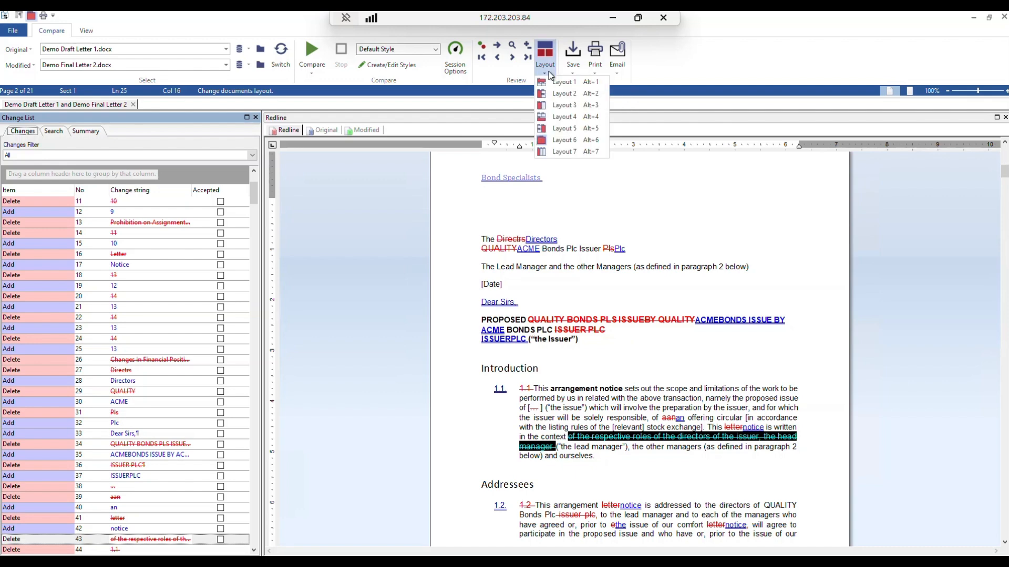
left_click(562, 117)
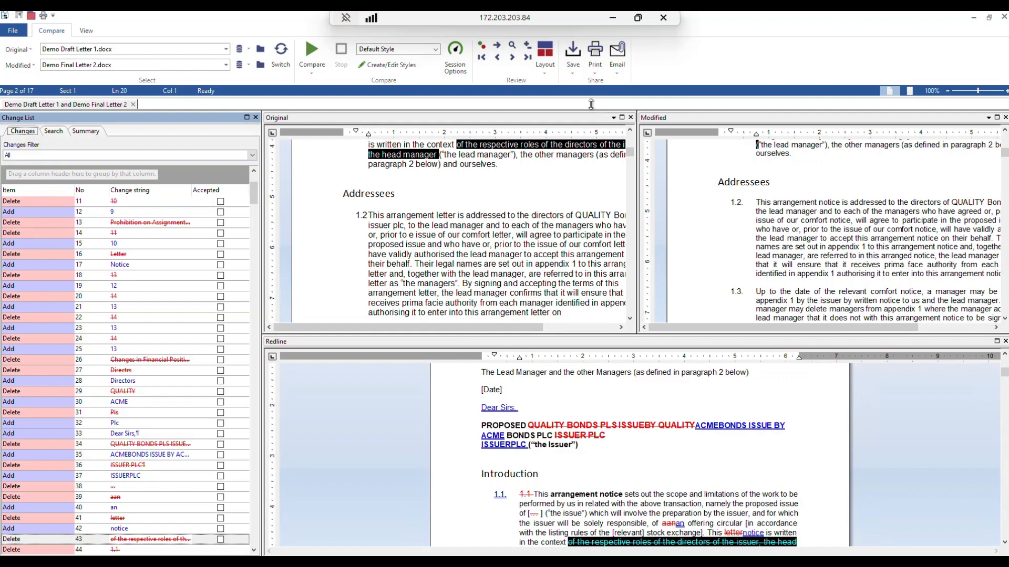
left_click(546, 79)
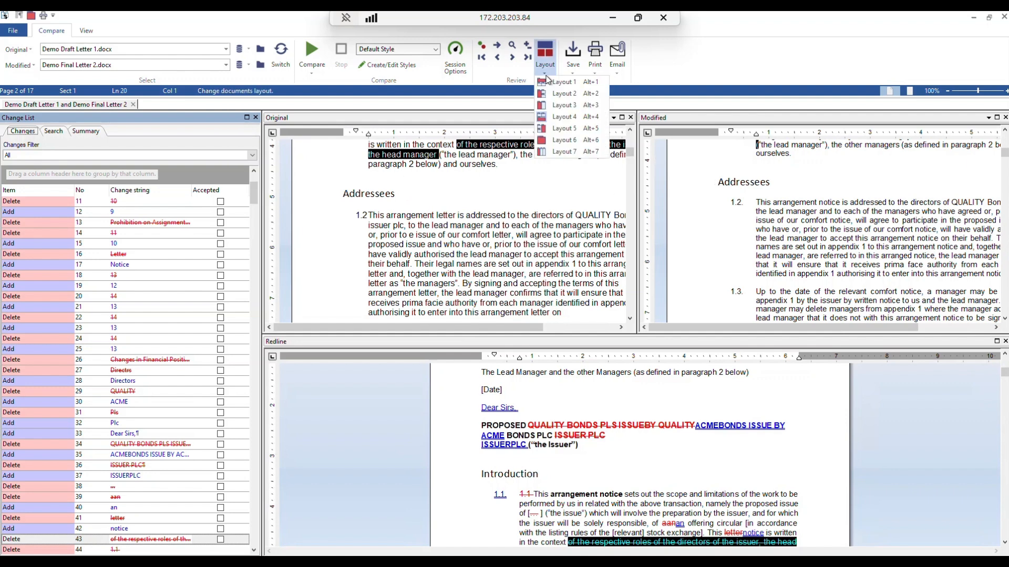
left_click(572, 111)
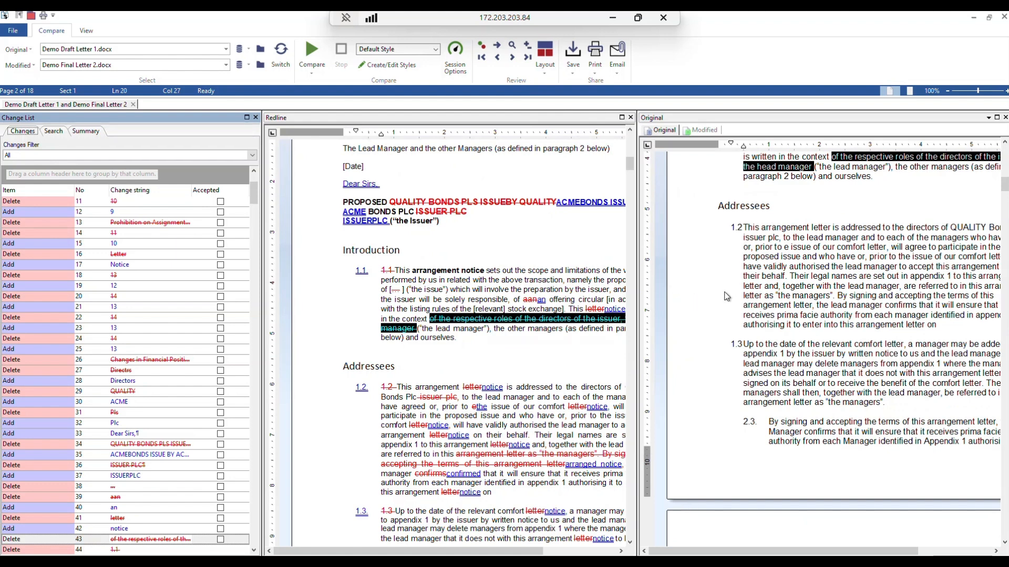
Examine the original and modified documents beside the redline, following the added word "notice" in paragraph 1.2
left_click(696, 129)
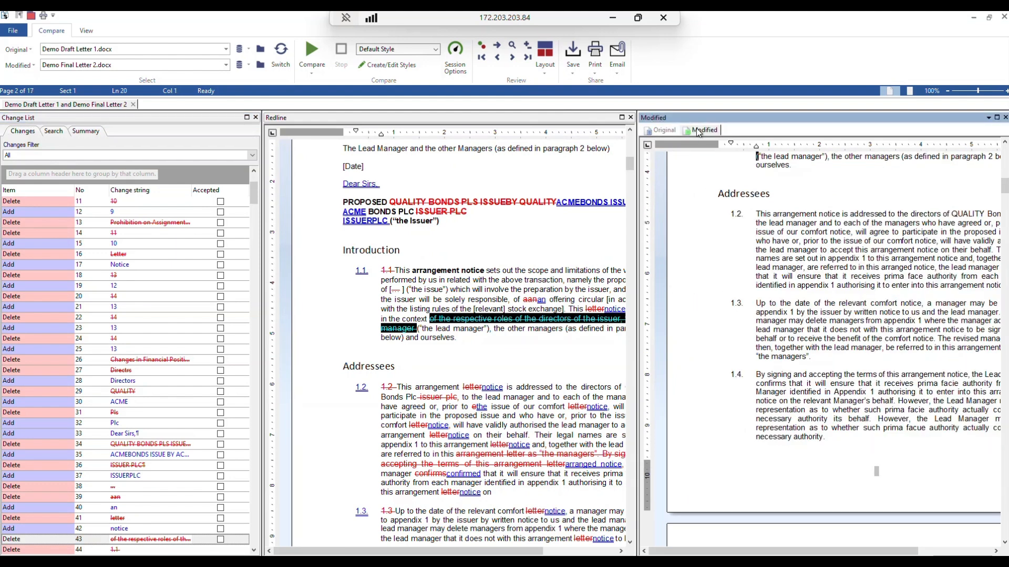
left_click(661, 130)
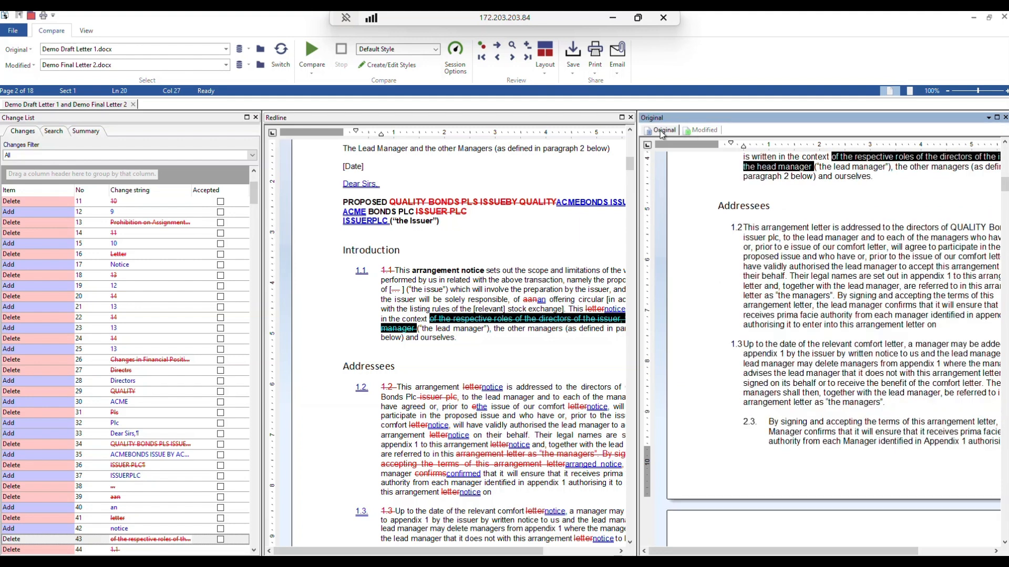
left_click(511, 447)
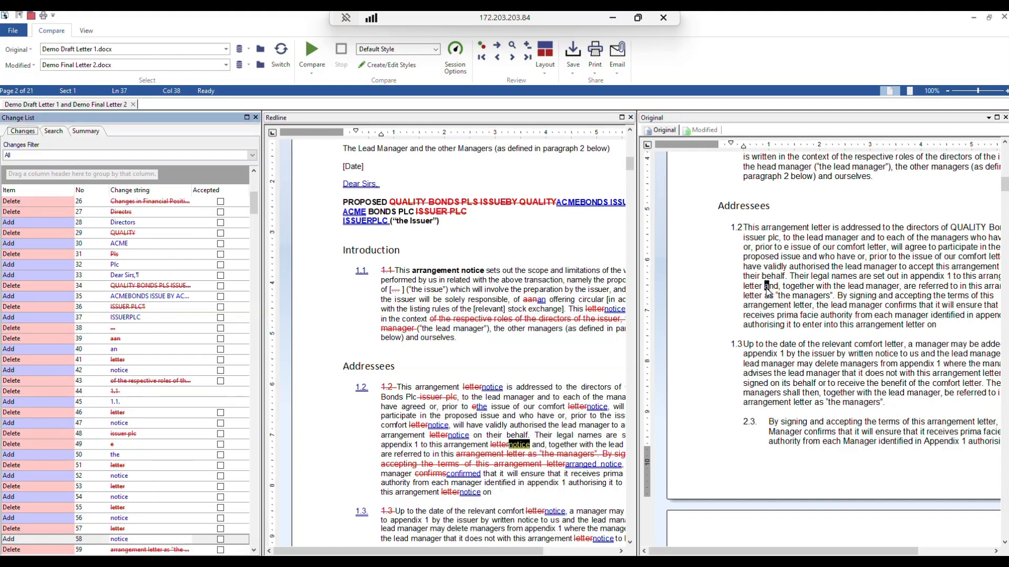
left_click(701, 130)
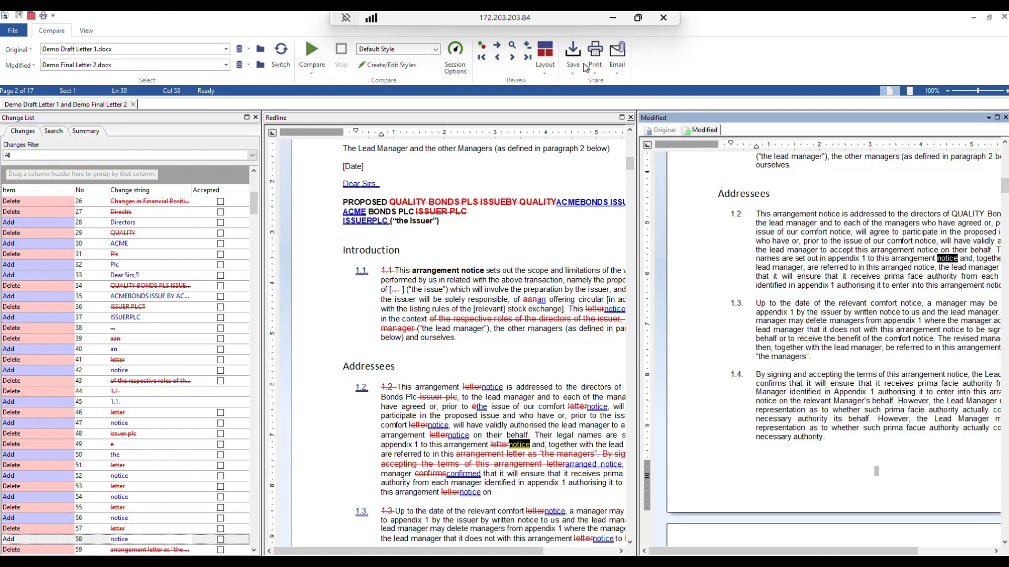
Switch the comparison view to Layout 6 and display the redline document
left_click(546, 73)
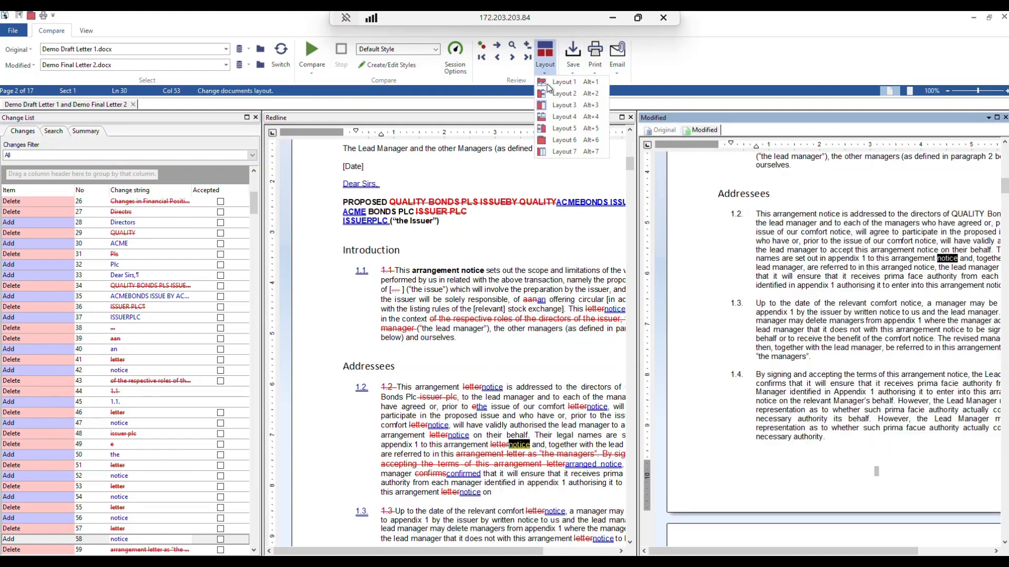
left_click(563, 140)
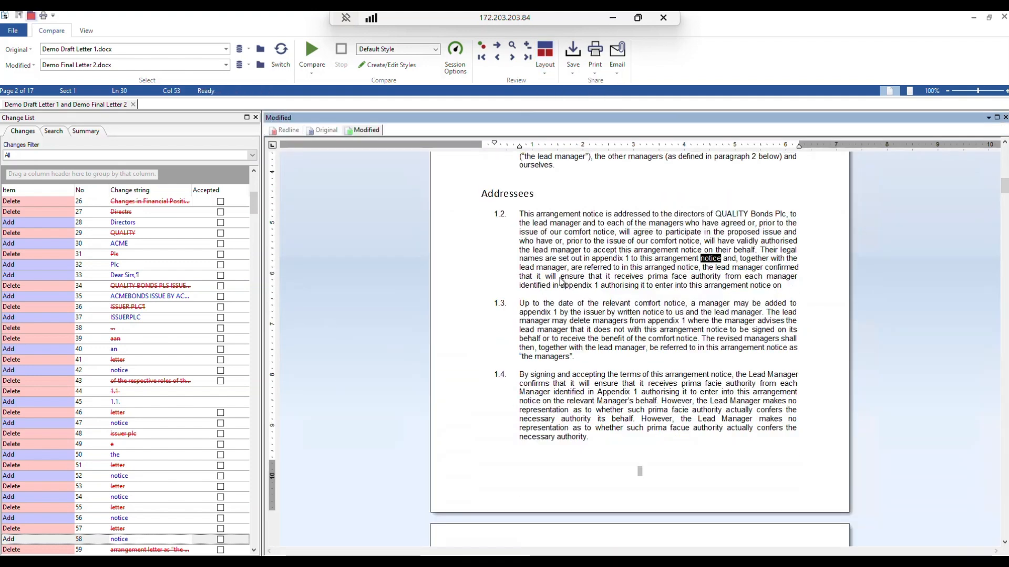
left_click(286, 130)
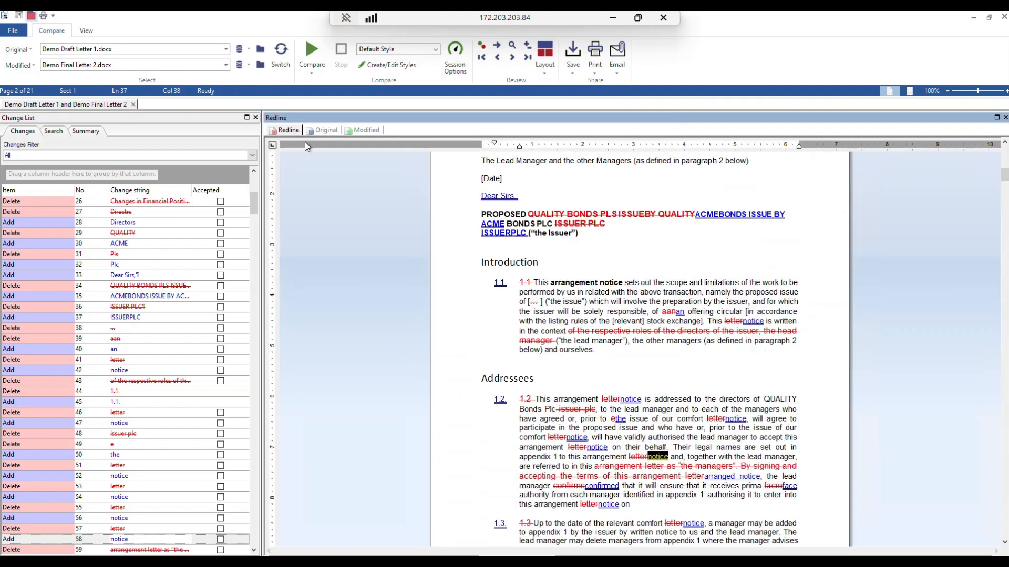
Search the documents for the deleted title text "QUALITY BONDS PLS ISSUEBY QUALITY", view its match in the original, and return to the redline and changes
left_click(572, 218)
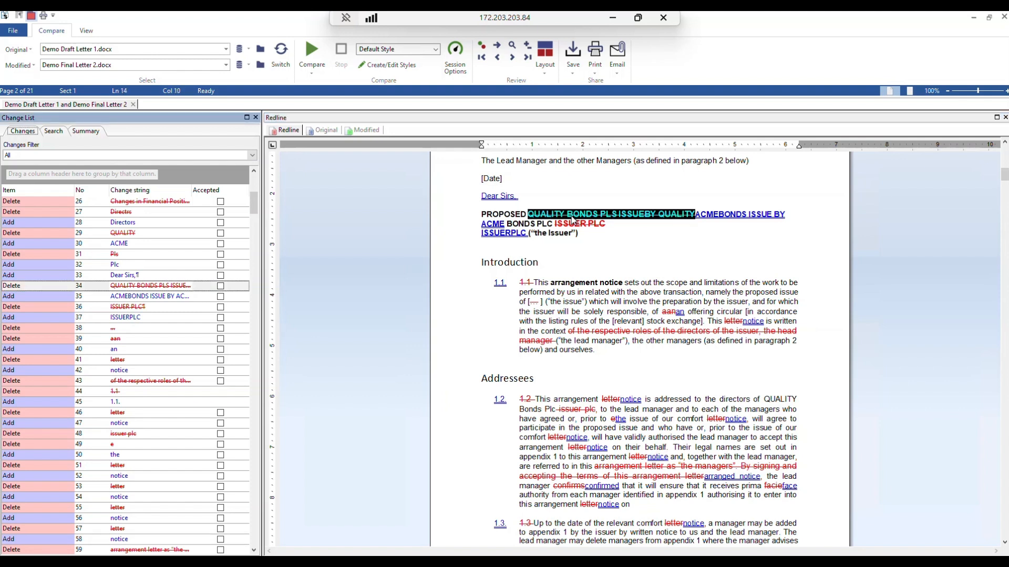
right_click(572, 220)
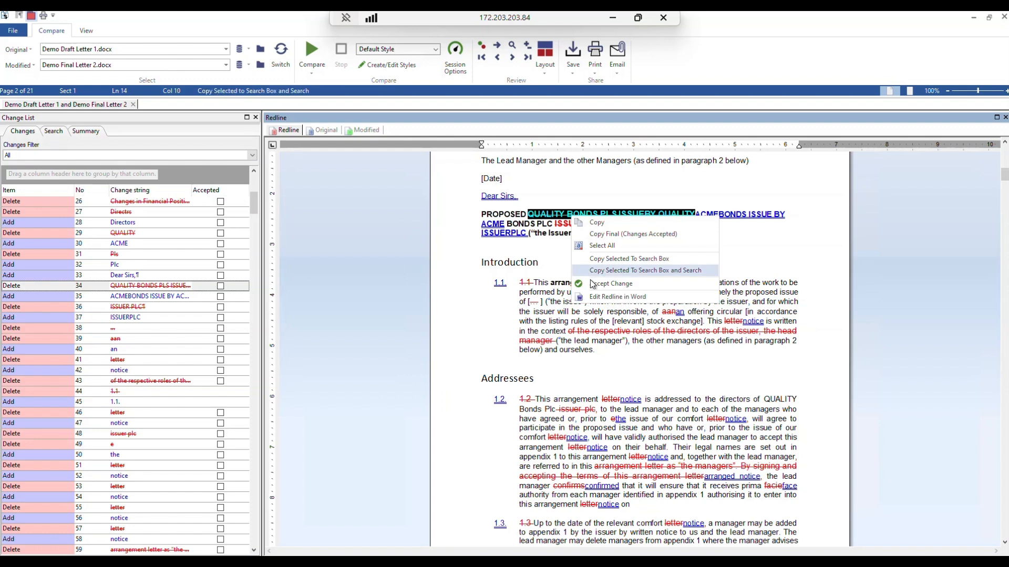
left_click(614, 271)
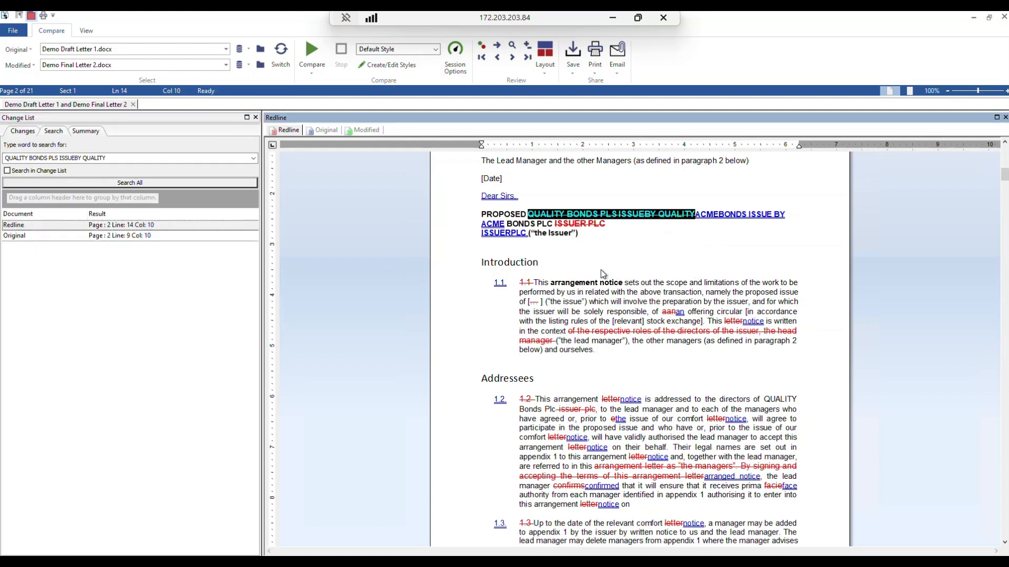
left_click(21, 238)
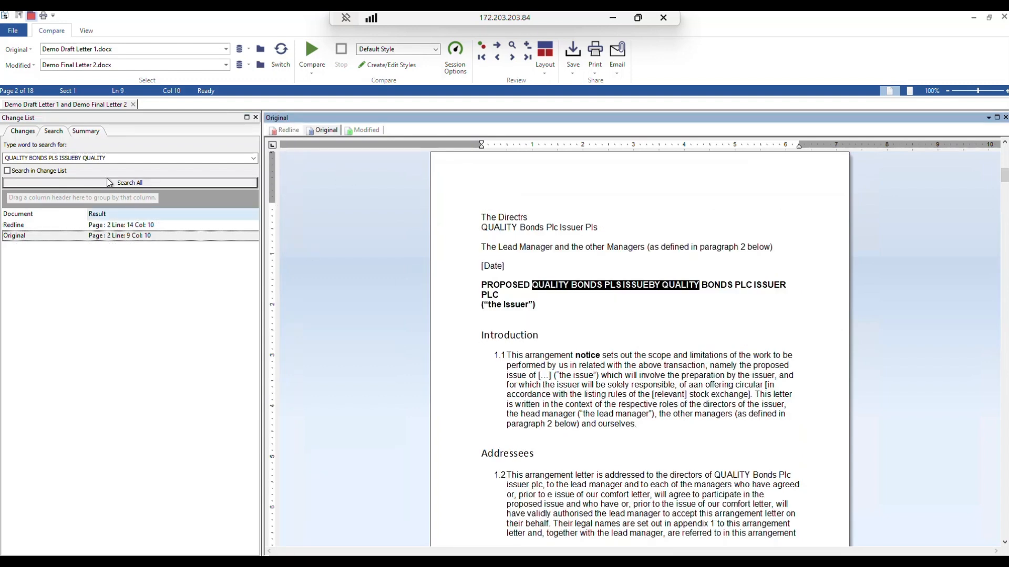
left_click(23, 131)
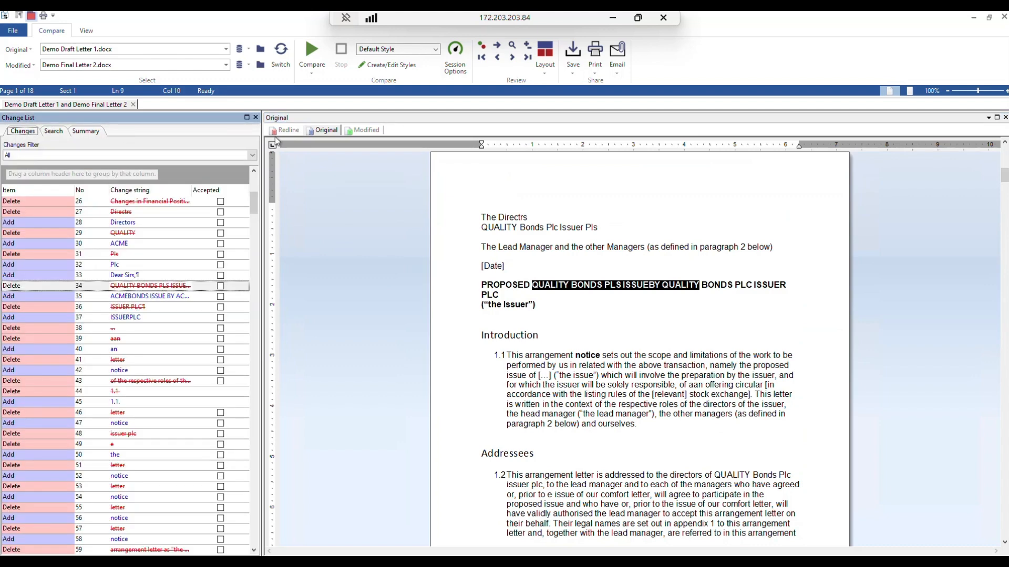
left_click(285, 131)
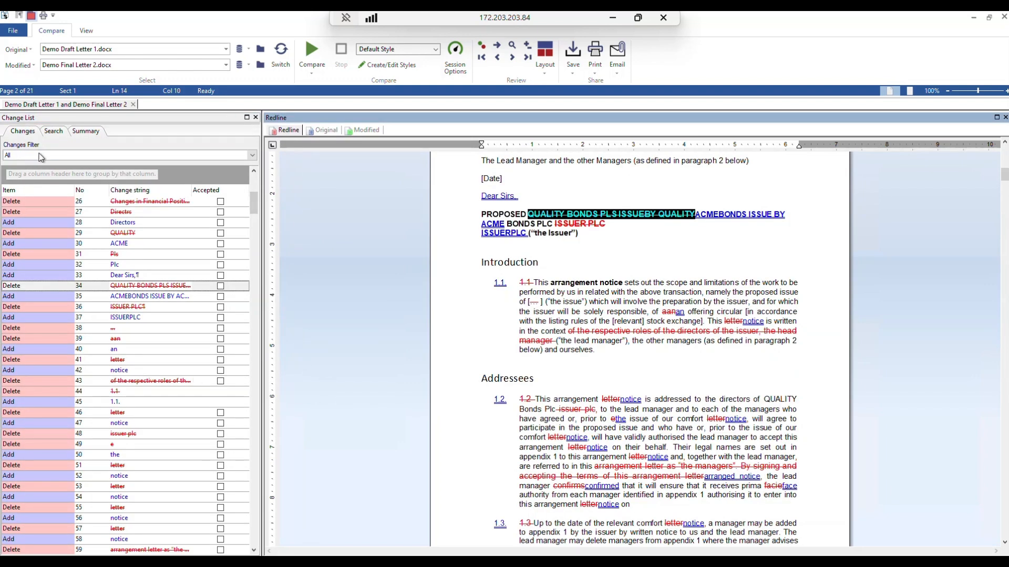
Review the comparison's summary statistics and the available view options, including Change Report
left_click(87, 132)
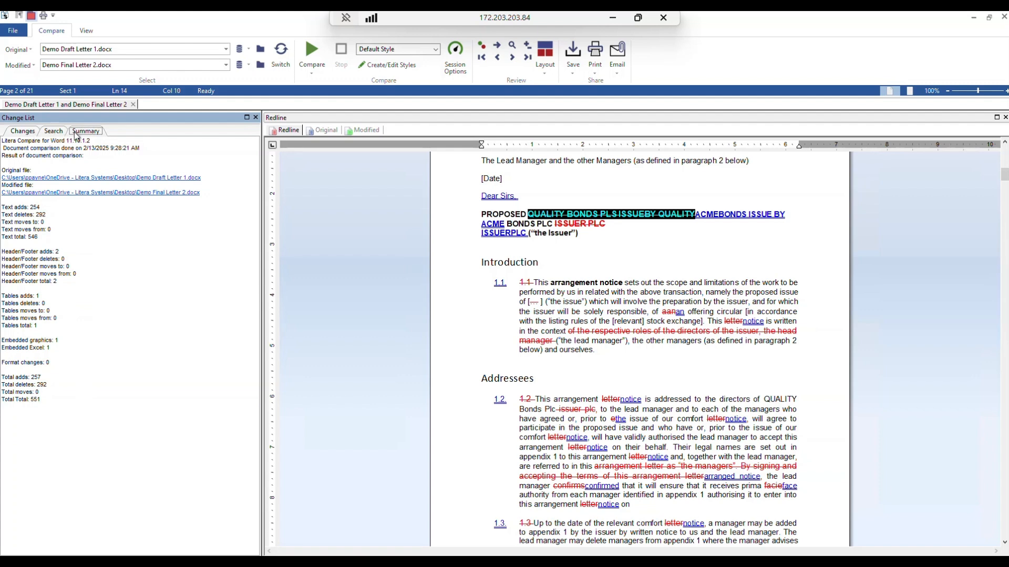
left_click(23, 132)
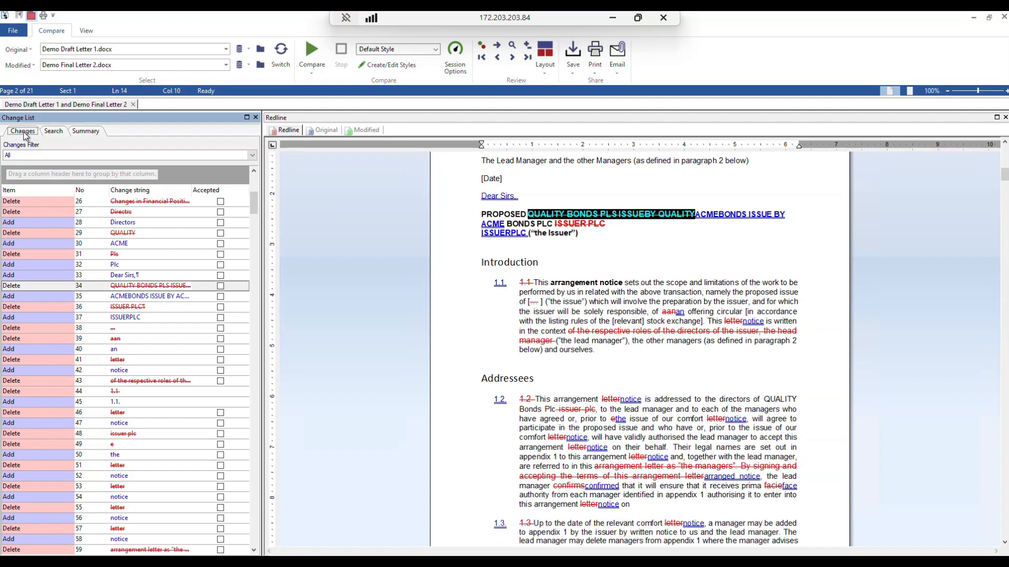
left_click(87, 31)
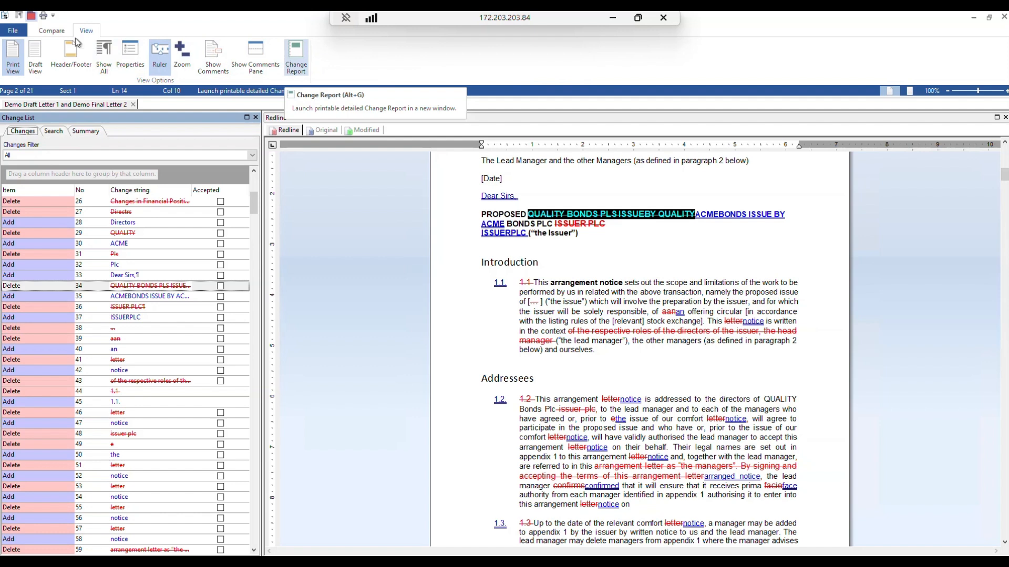
left_click(49, 34)
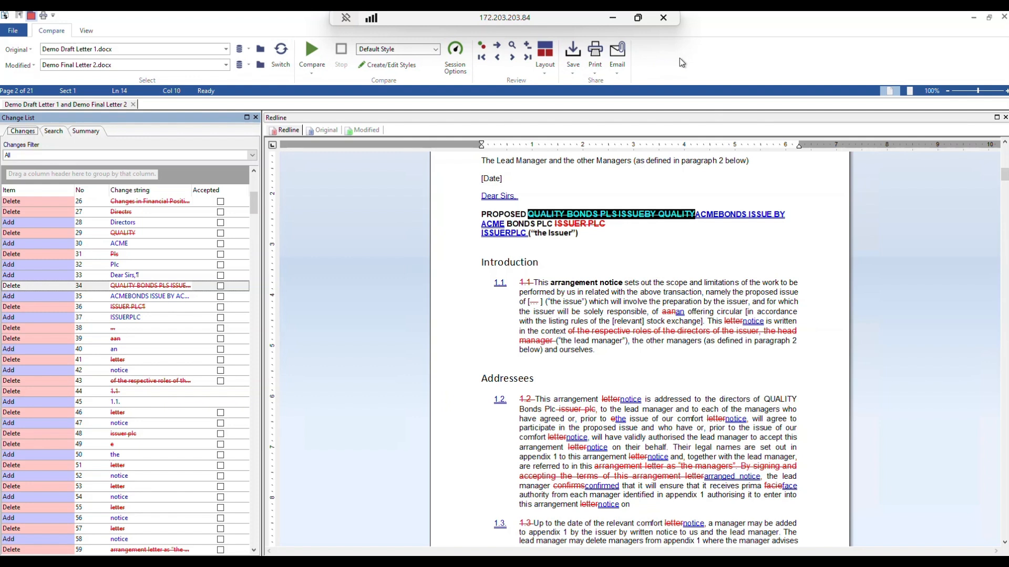
Examine the original document's recent-file history and options, including Clear History, and the comparison modes, including One-to-Many Comparison
left_click(226, 50)
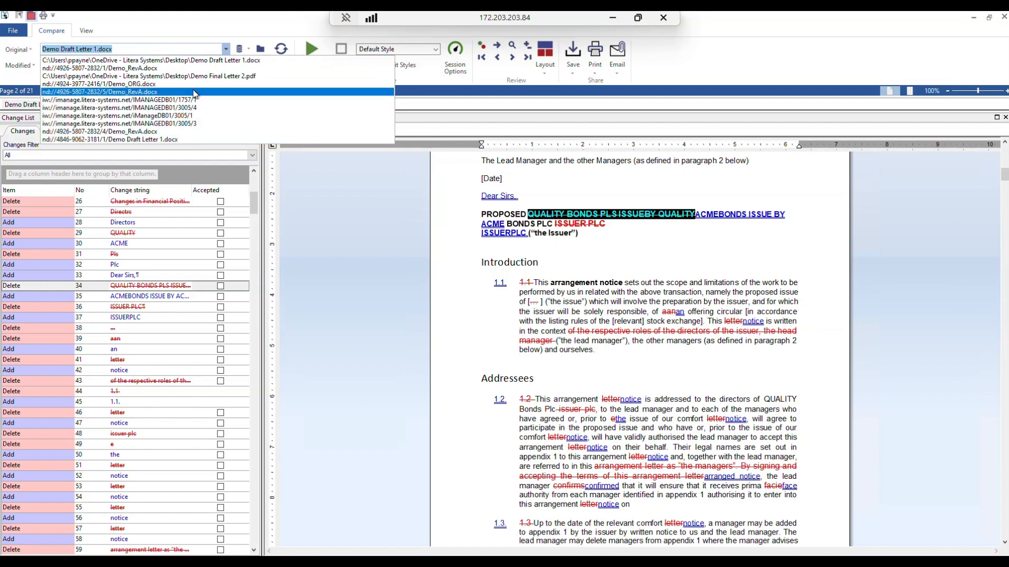
left_click(217, 44)
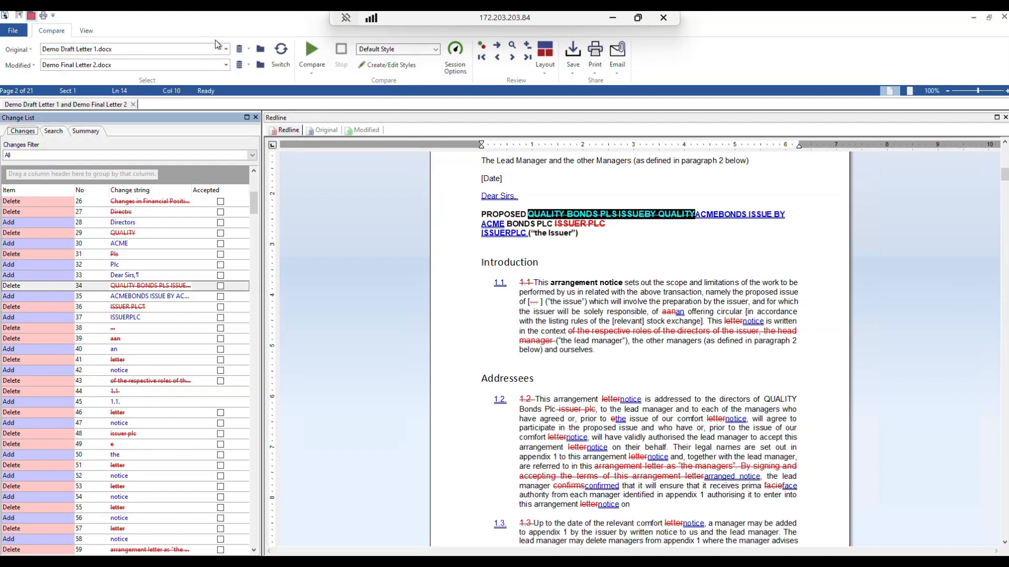
left_click(28, 49)
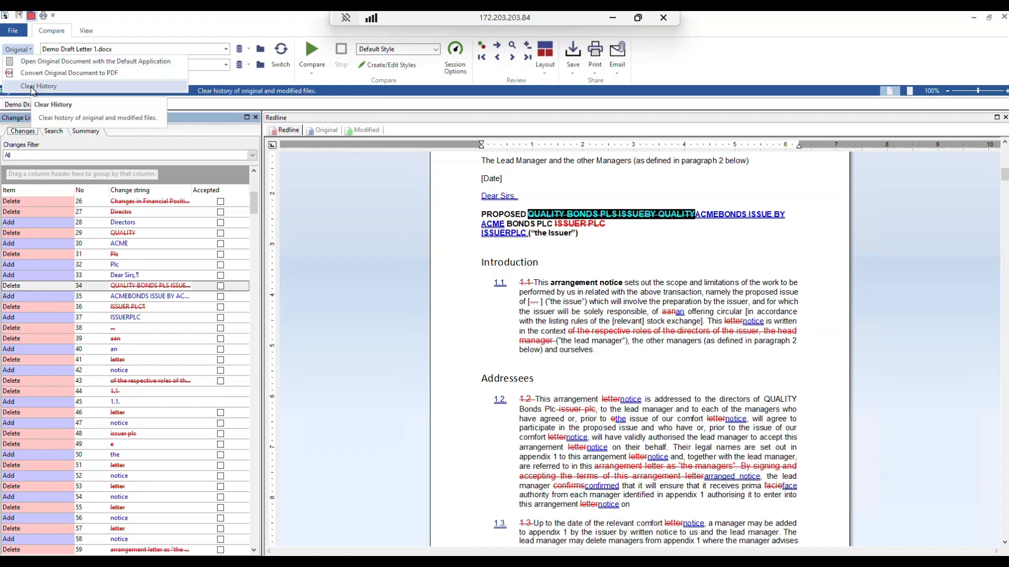
left_click(32, 51)
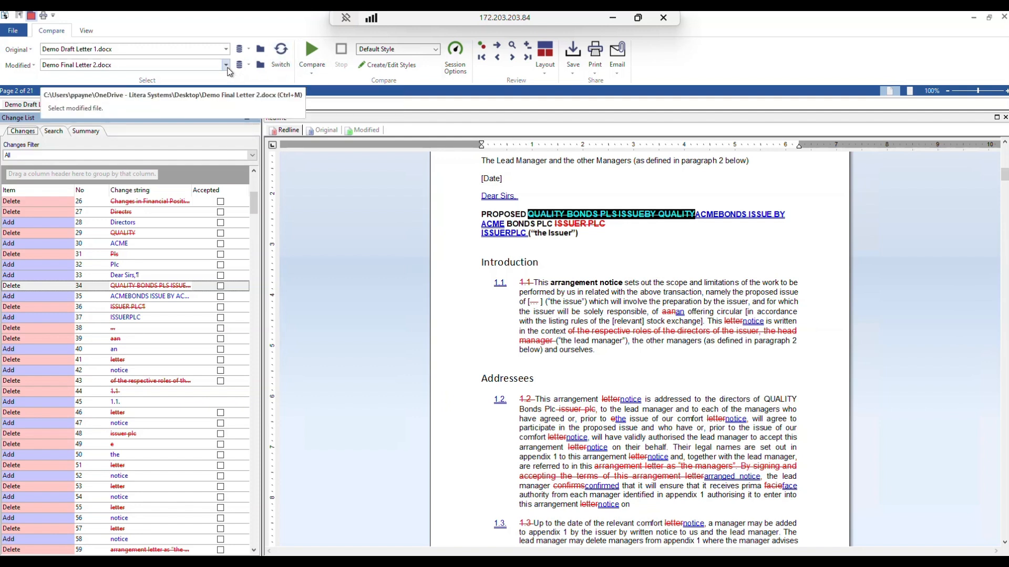
left_click(313, 73)
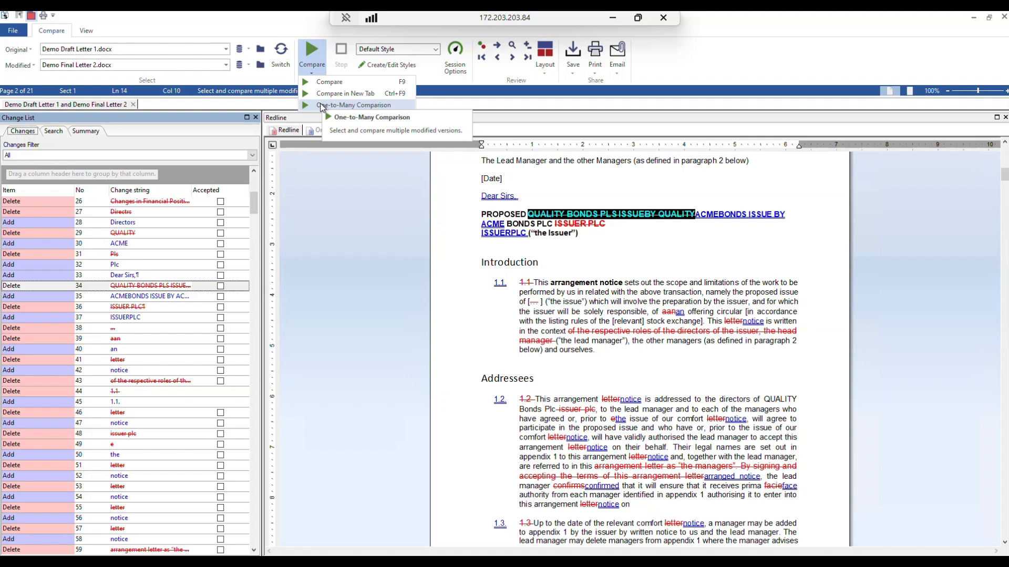
left_click(359, 185)
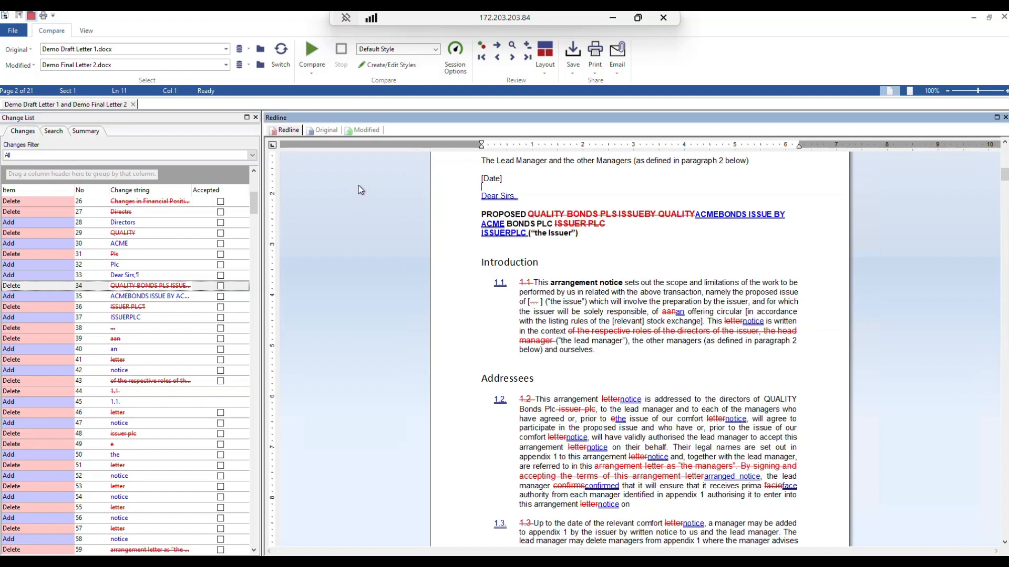
Compare the same two documents in a new tab using the Default + Moves style
left_click(436, 50)
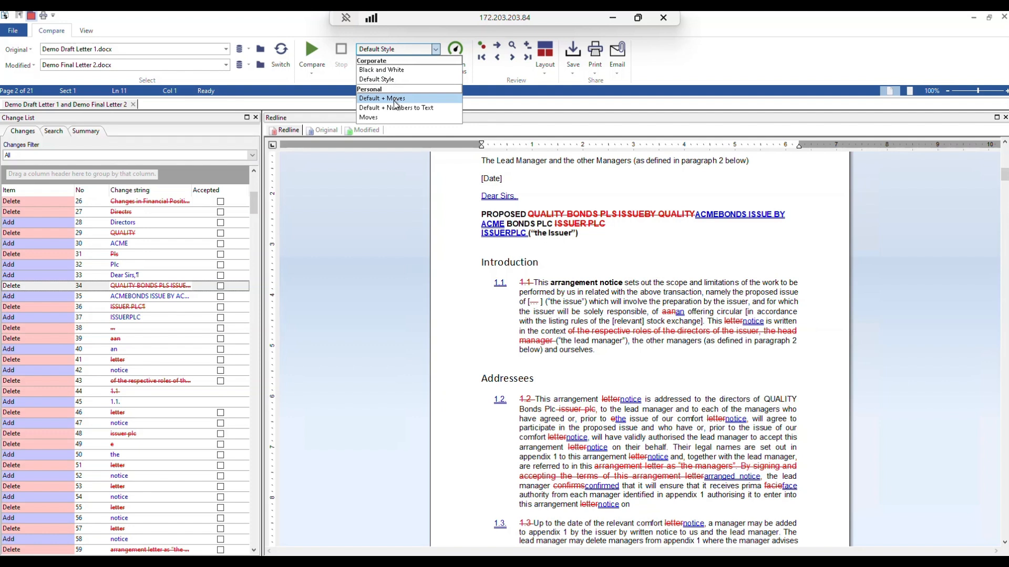
left_click(395, 99)
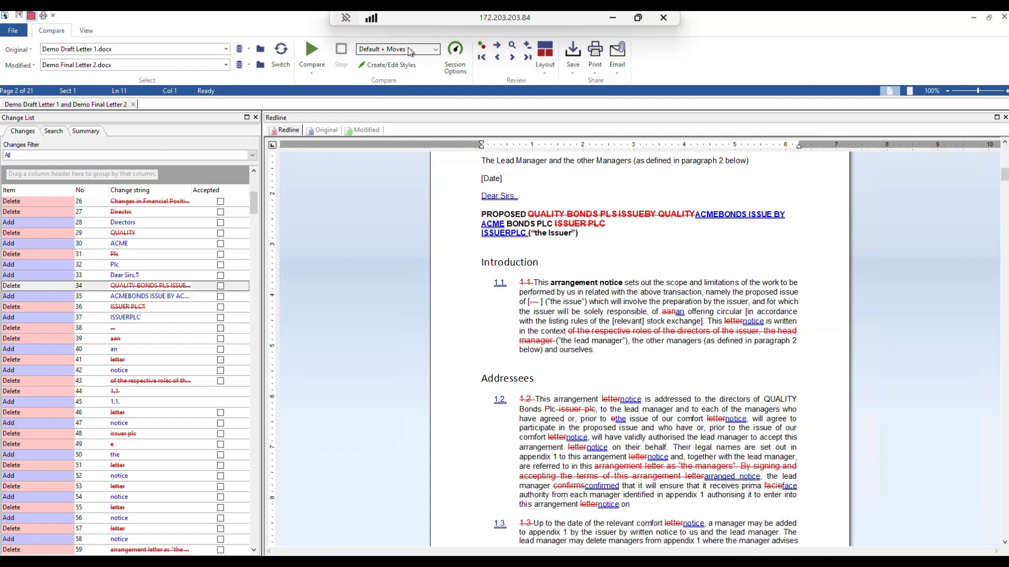
left_click(312, 73)
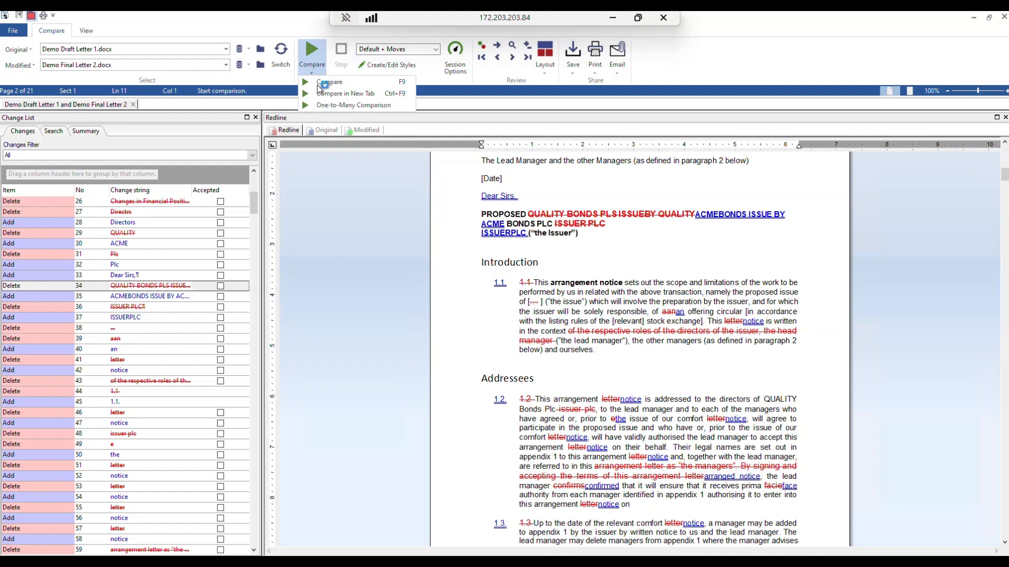
left_click(326, 93)
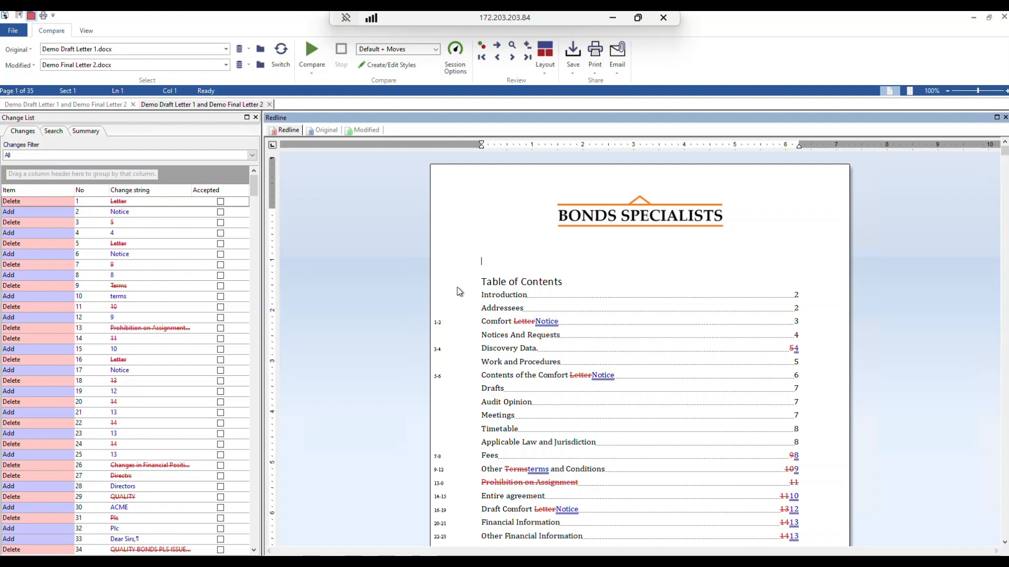
Find the MoveFrom entry beginning "In addition to the excise" in the Change List and examine the moved footnote in the redline
scroll(135, 244, "down", 16)
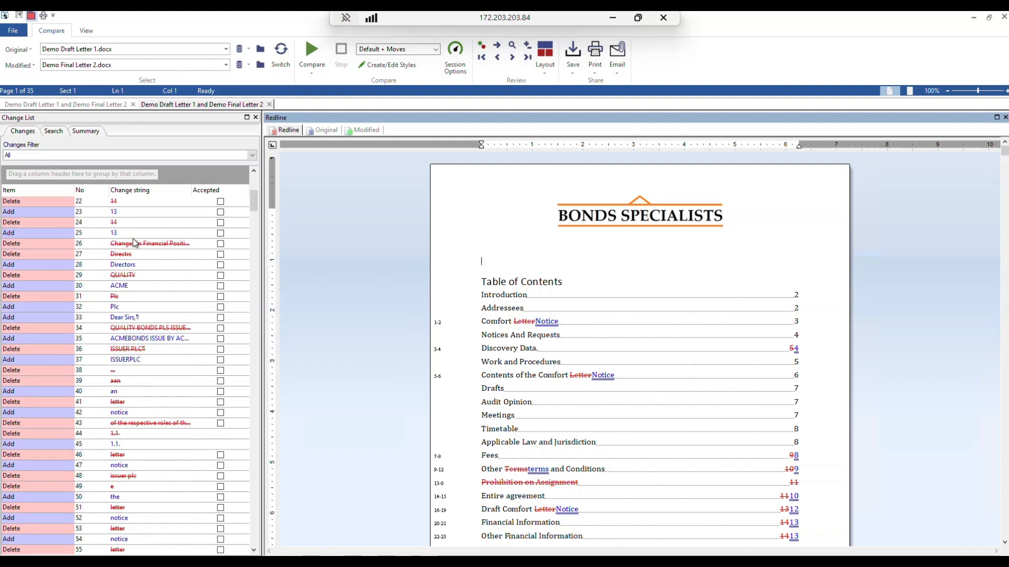
scroll(135, 243, "down", 20)
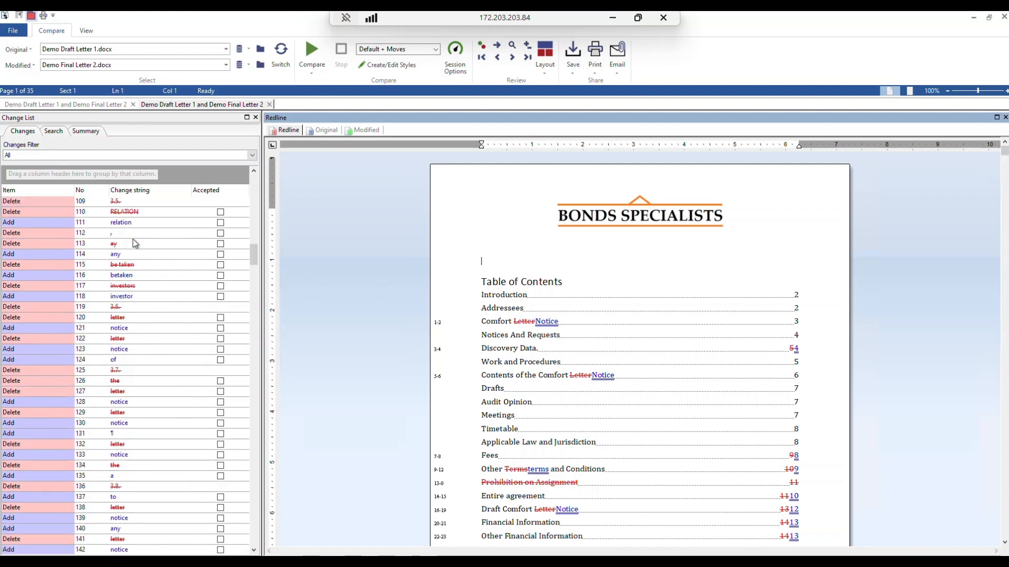
scroll(135, 243, "down", 10)
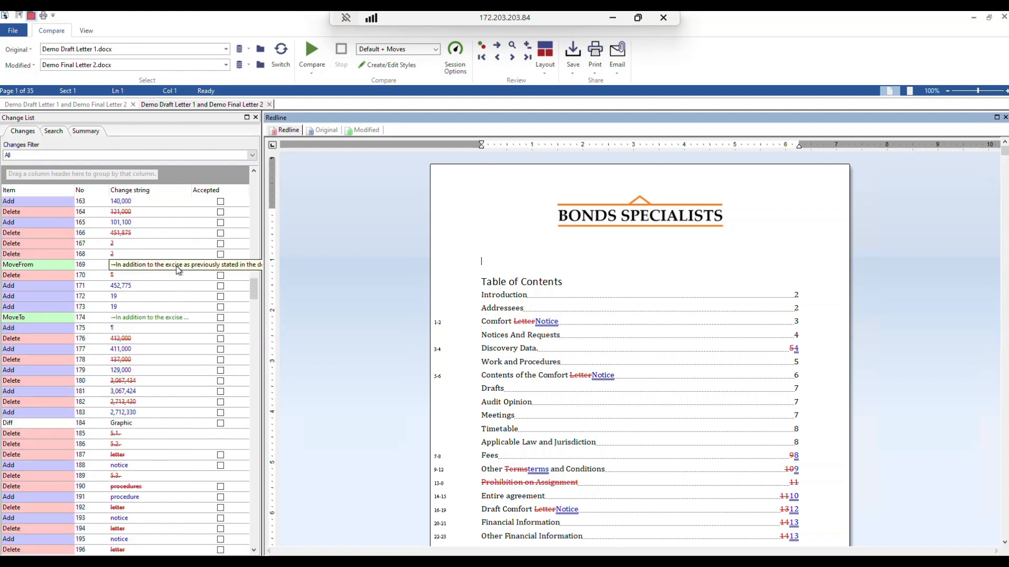
left_click(39, 268)
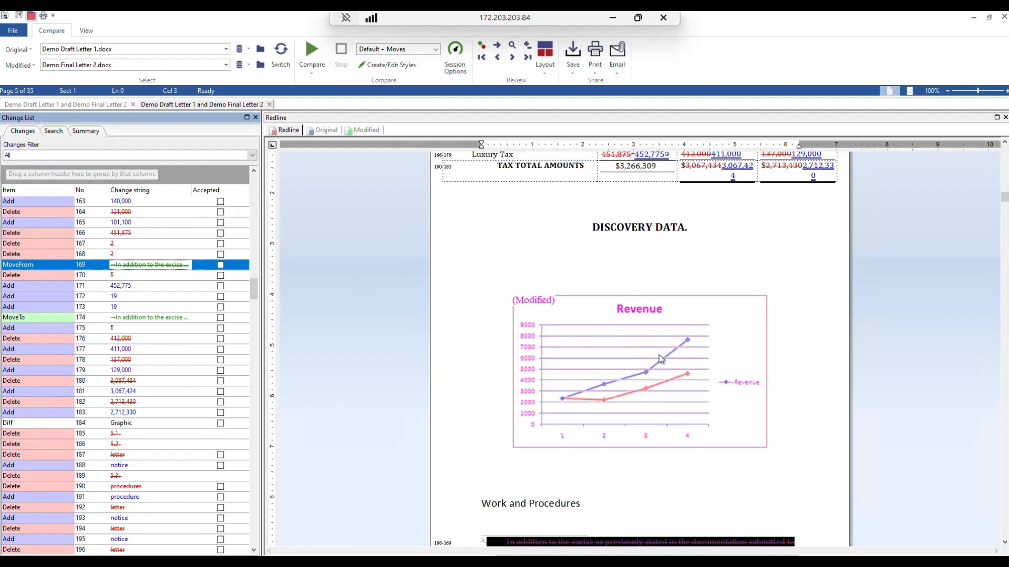
scroll(657, 357, "down", 2)
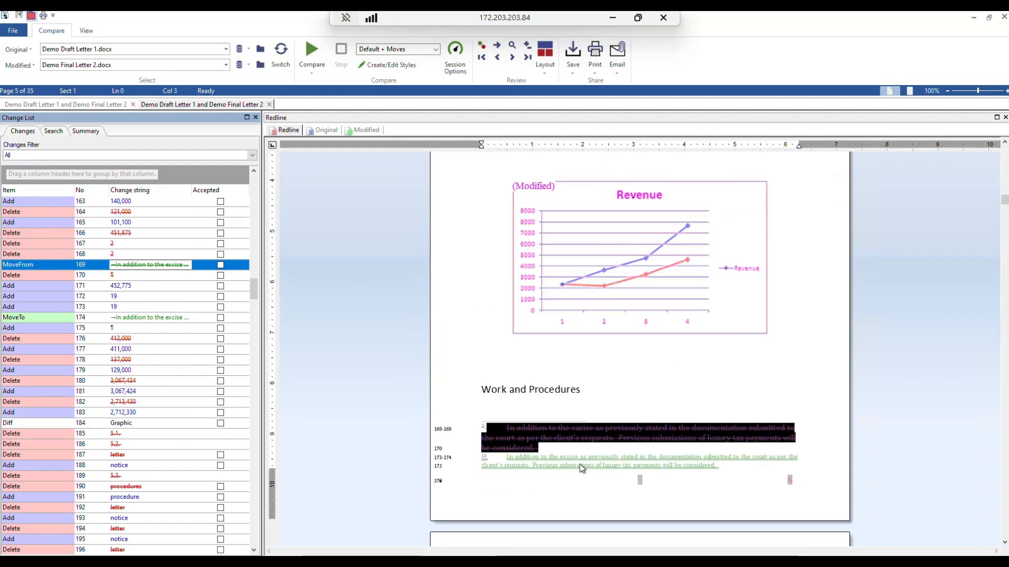
left_click(629, 374)
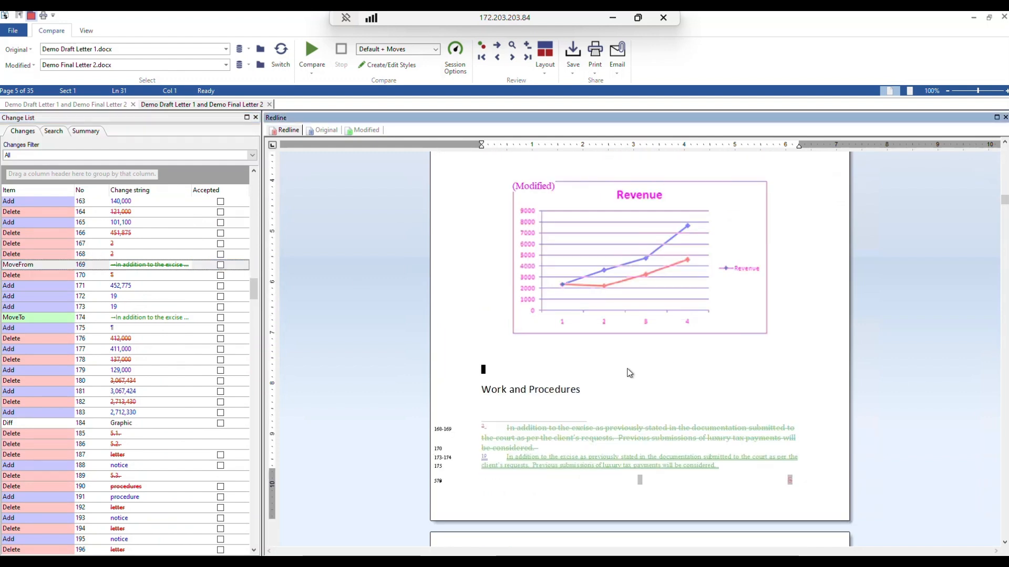
Check the changed Revenue chart in the redline against its original and modified versions, and view the tables above it
left_click(639, 282)
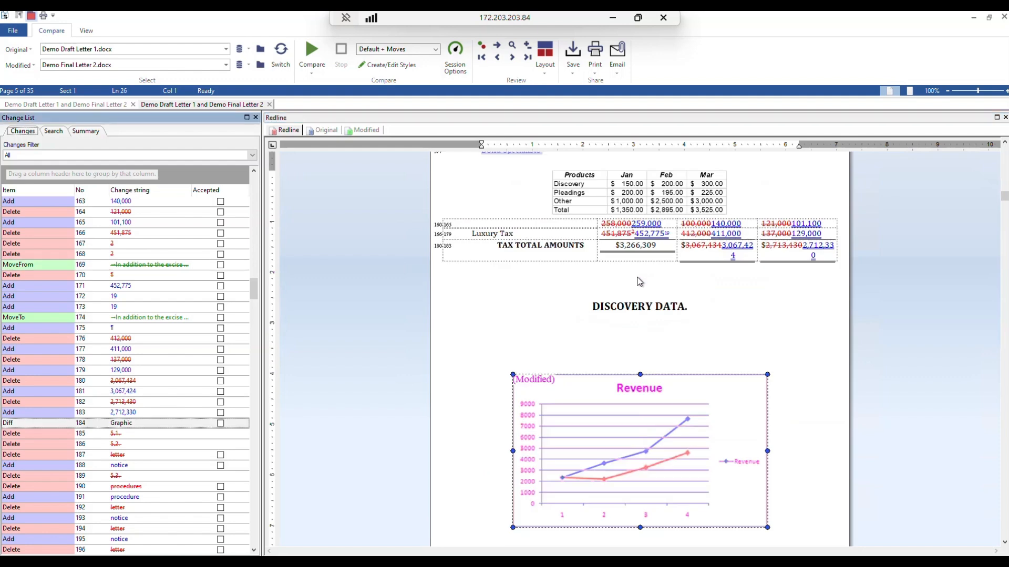
left_click(324, 133)
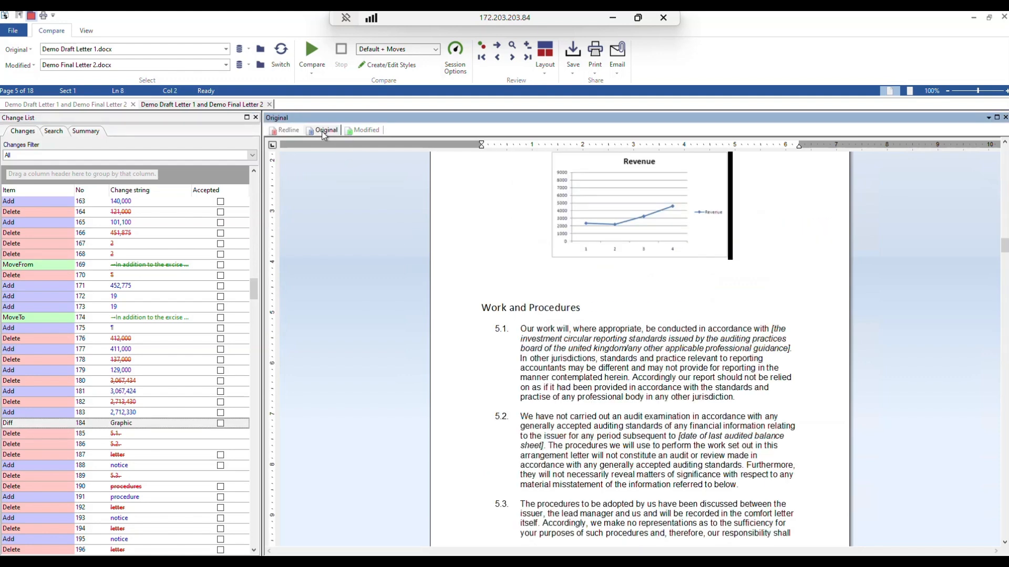
left_click(362, 131)
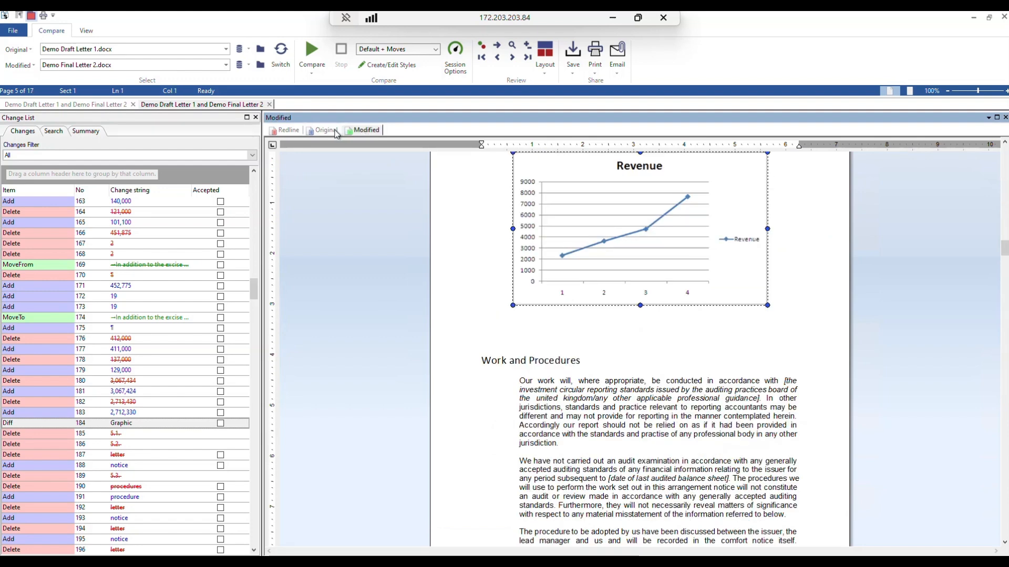
left_click(336, 133)
left_click(352, 132)
left_click(287, 132)
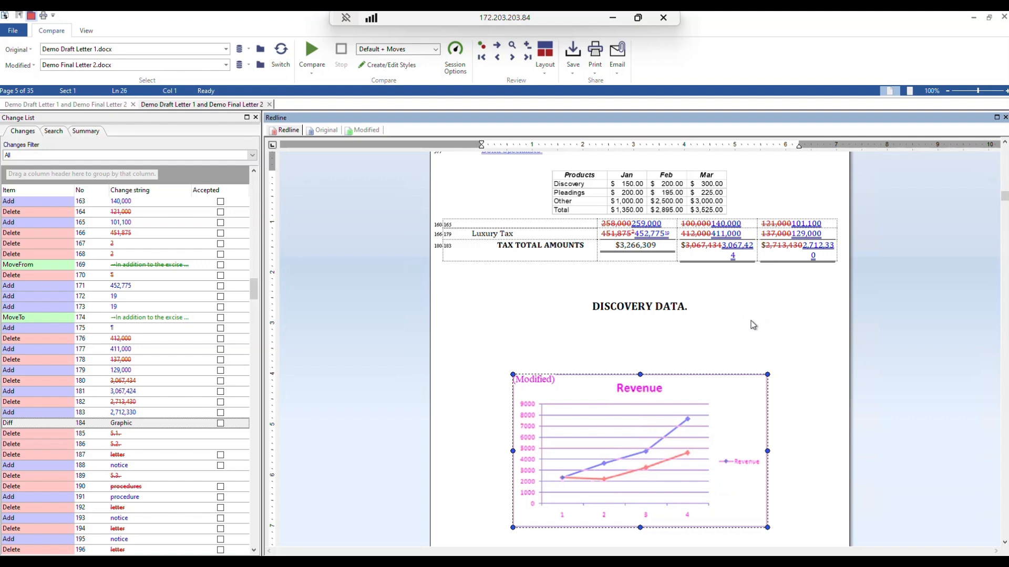
scroll(753, 324, "up", 3)
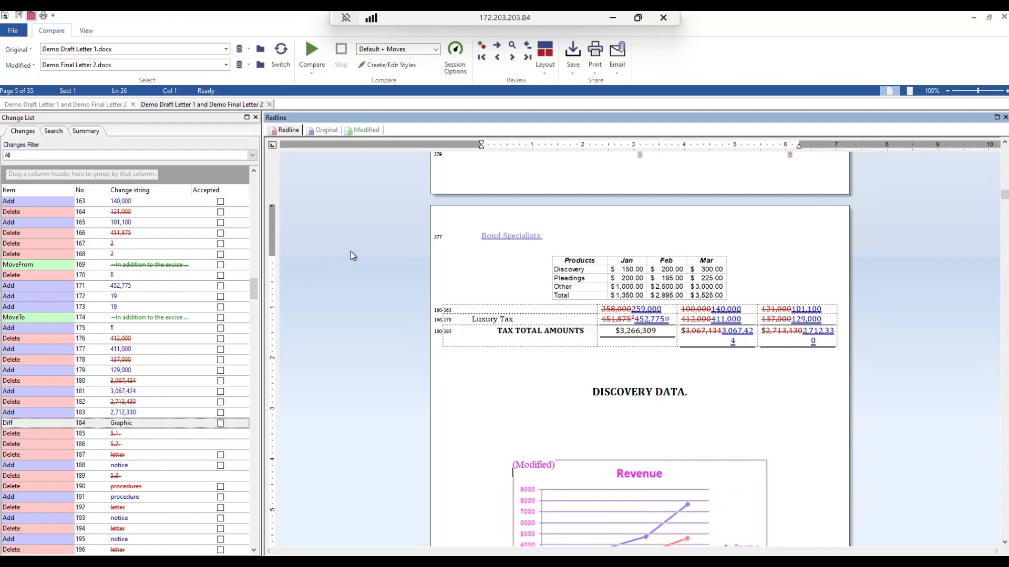
Examine the Default + Moves style's settings for comparison options, formatting, comments, fields, change numbers and redline options, leaving the style unchanged
left_click(381, 64)
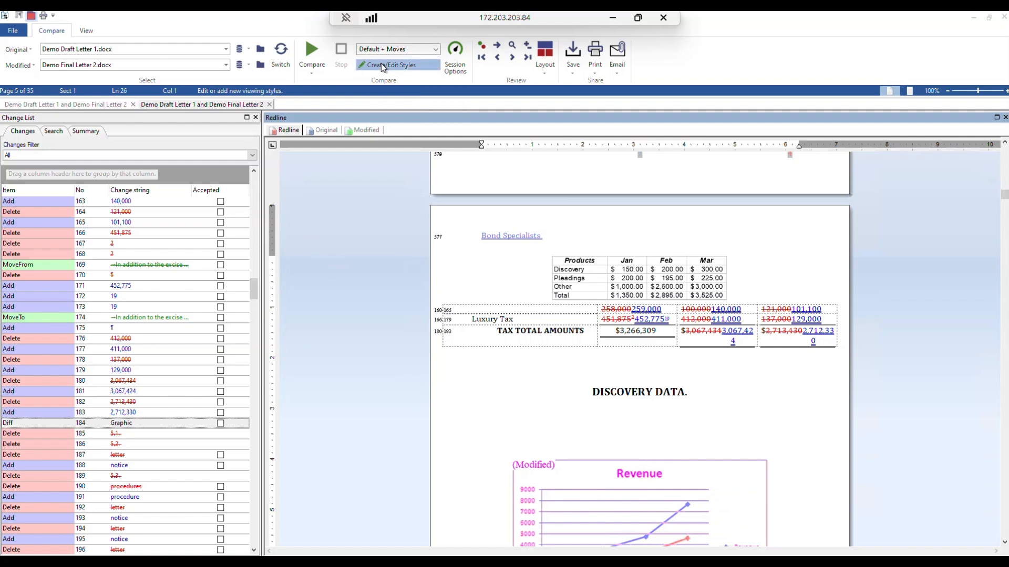
left_click(294, 215)
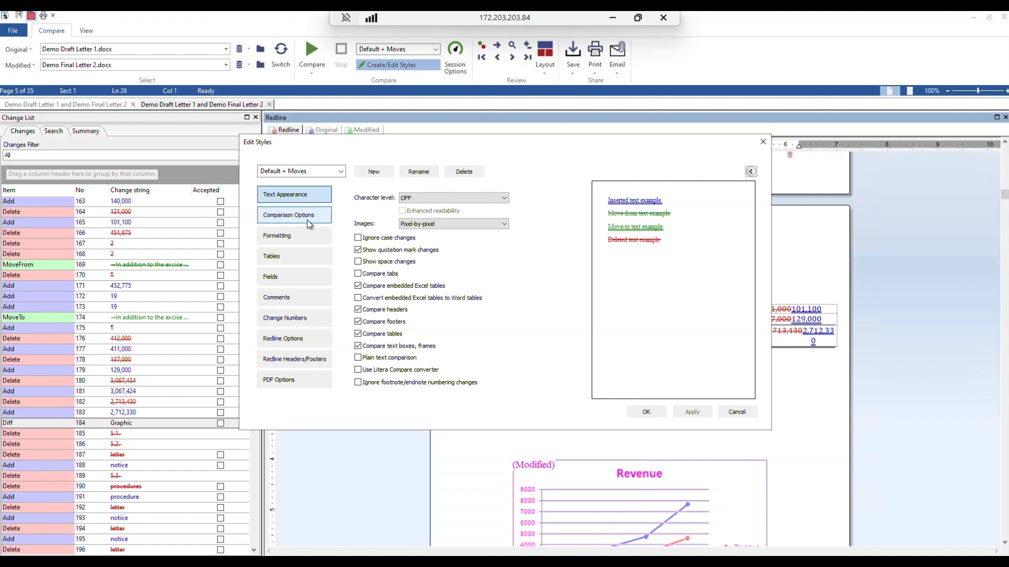
left_click(294, 238)
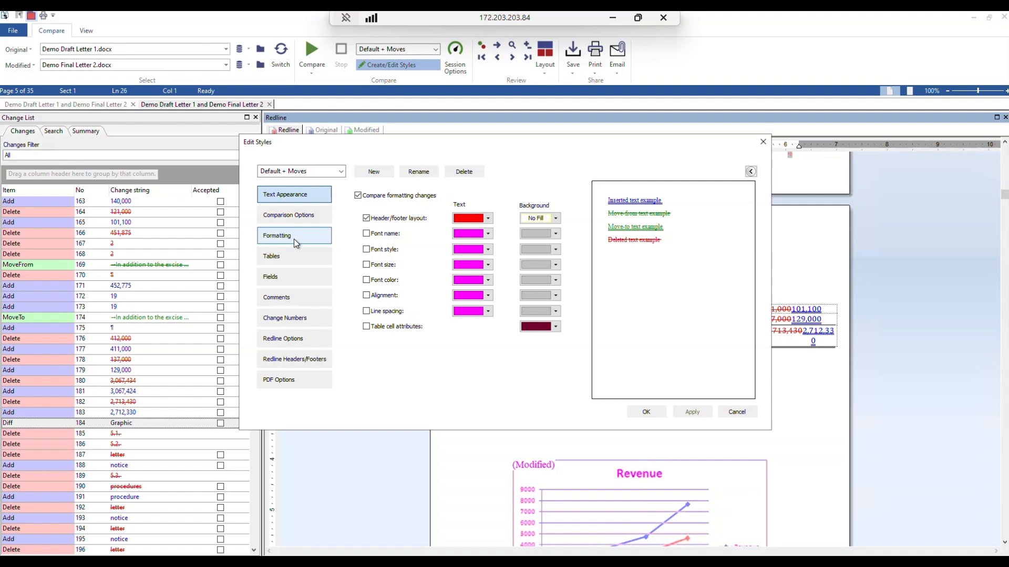
left_click(292, 297)
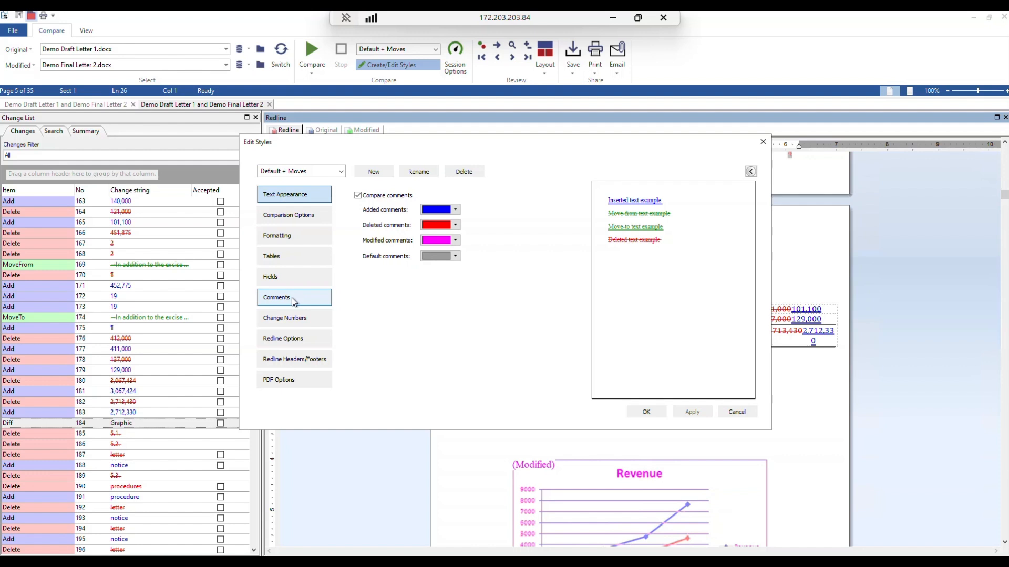
left_click(290, 279)
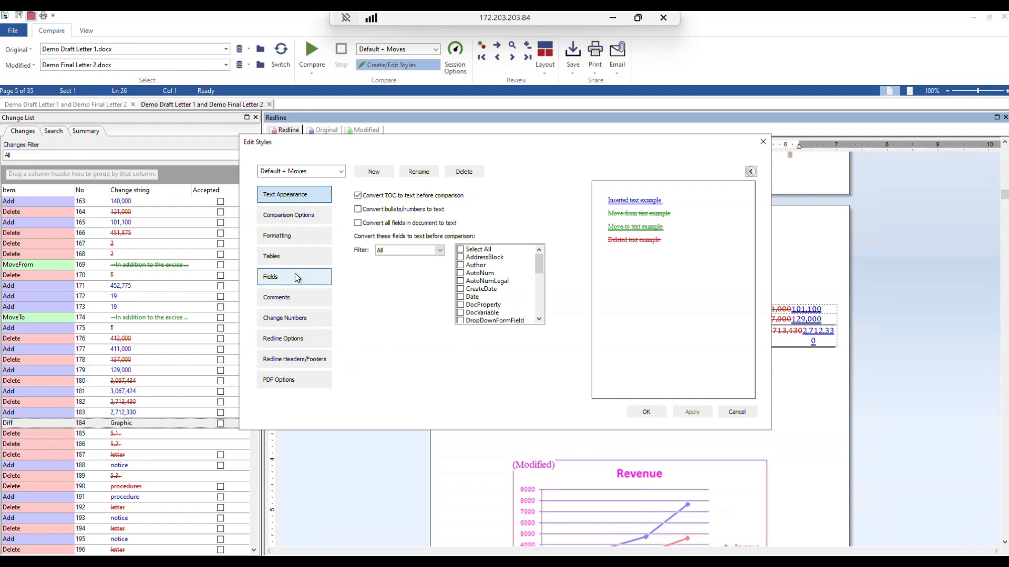
left_click(294, 274)
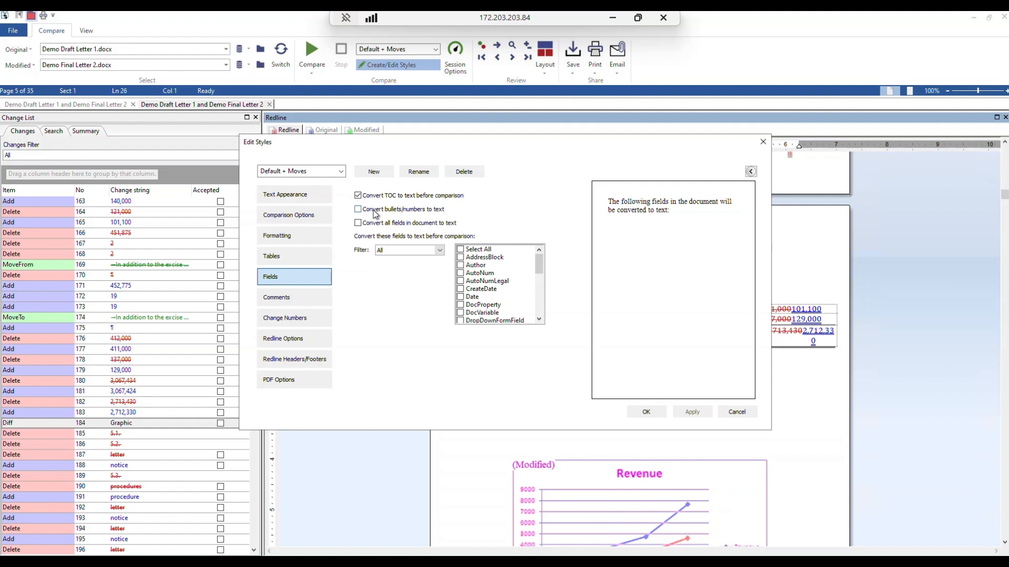
left_click(306, 319)
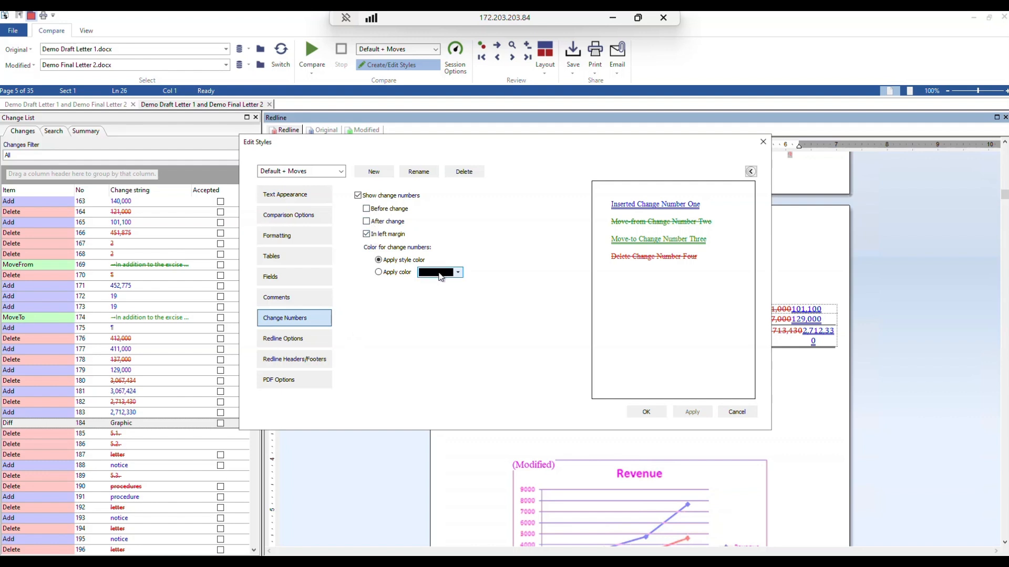
left_click(289, 341)
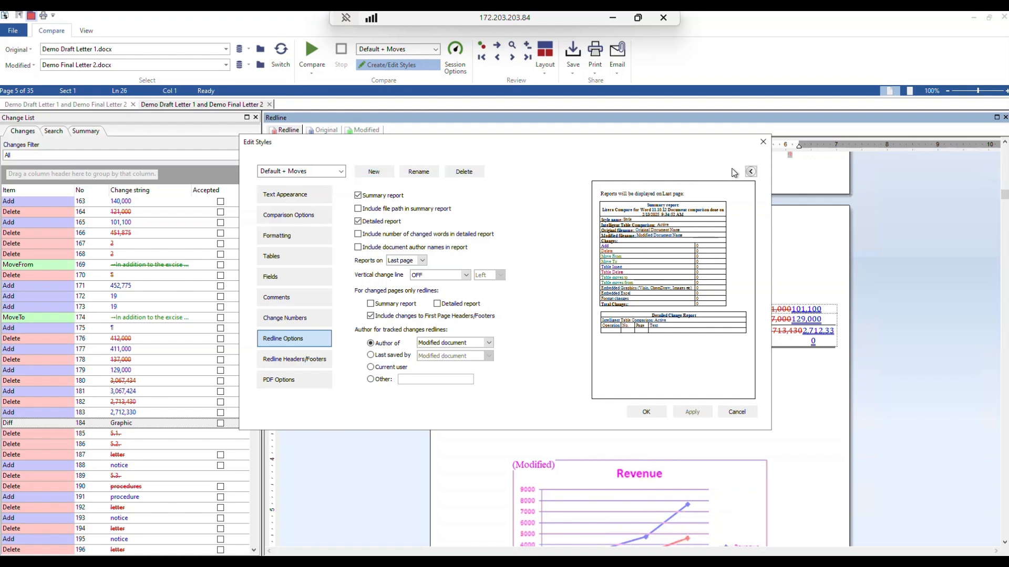
left_click(763, 142)
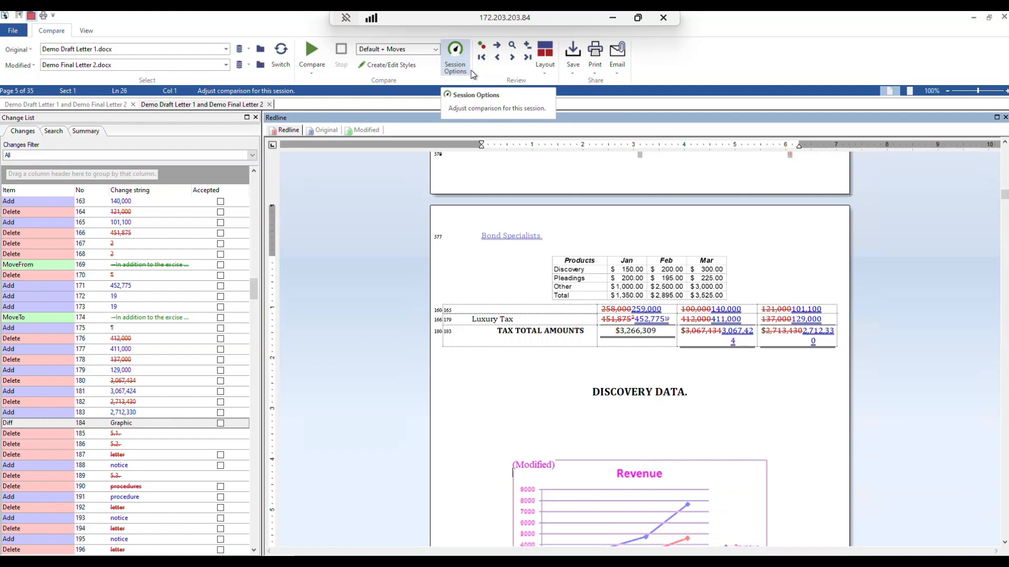
Go to the next change in the redline and examine the save choices, including With Tracked Changes and the destination folders, without saving
left_click(512, 57)
left_click(512, 58)
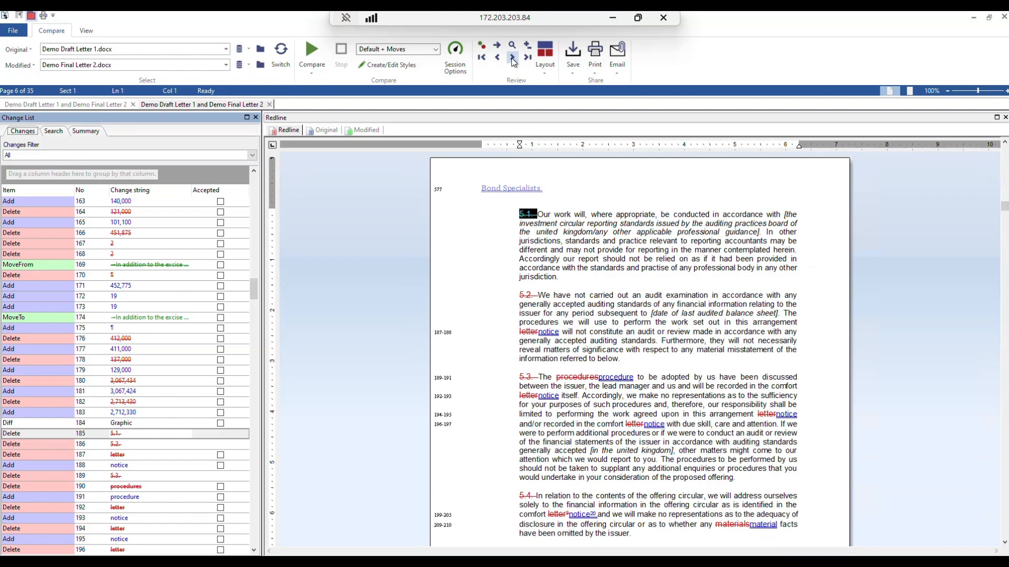
left_click(573, 71)
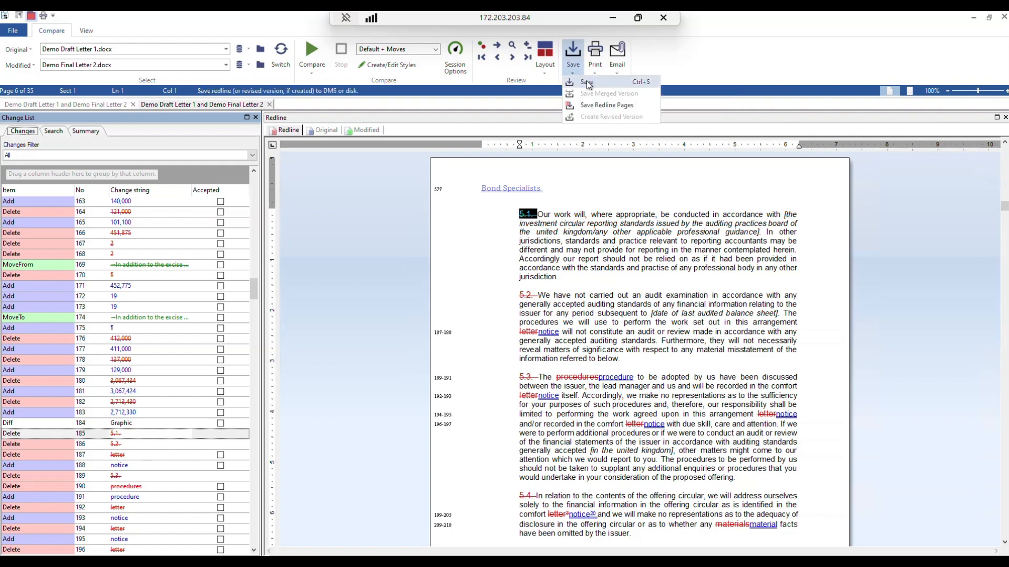
left_click(586, 80)
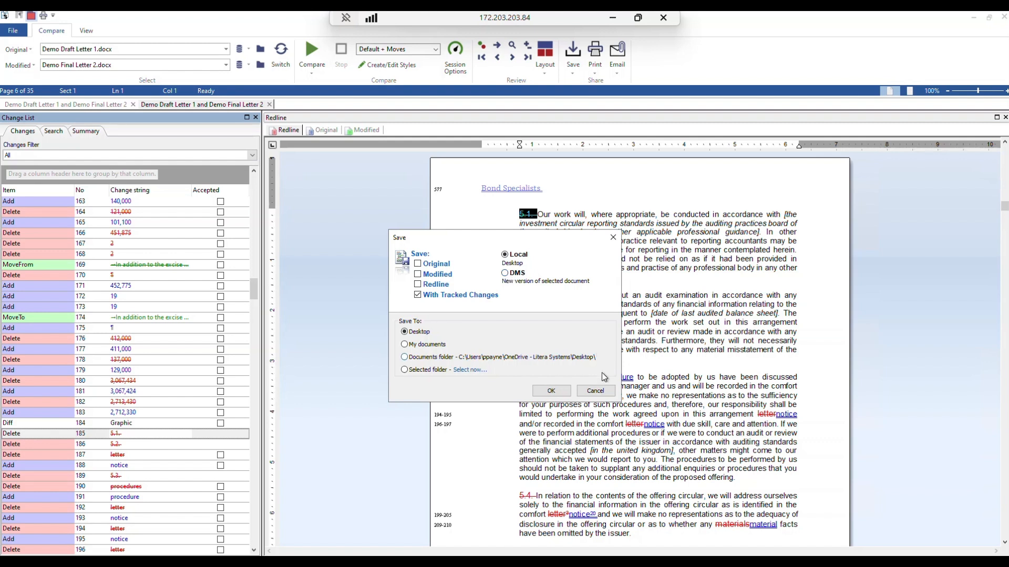
left_click(595, 392)
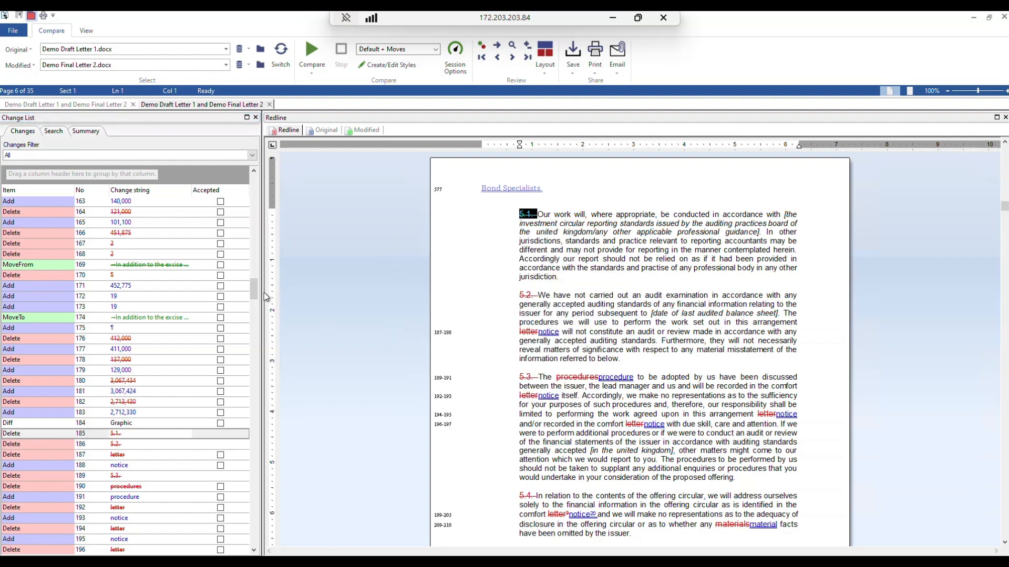
Mark changes 163 through 168 as accepted in the Change List
left_click(221, 202)
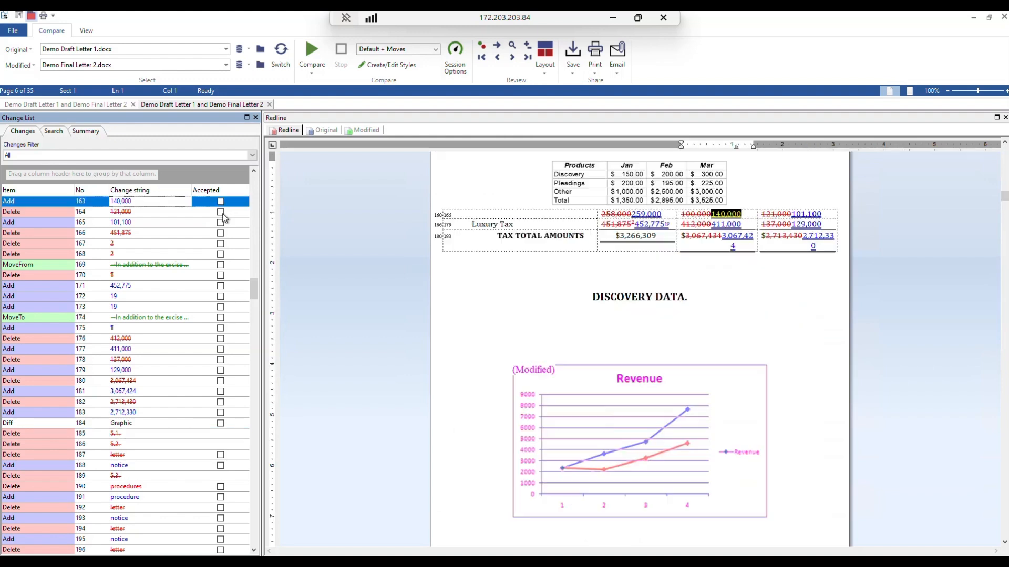
left_click(221, 212)
left_click(220, 223)
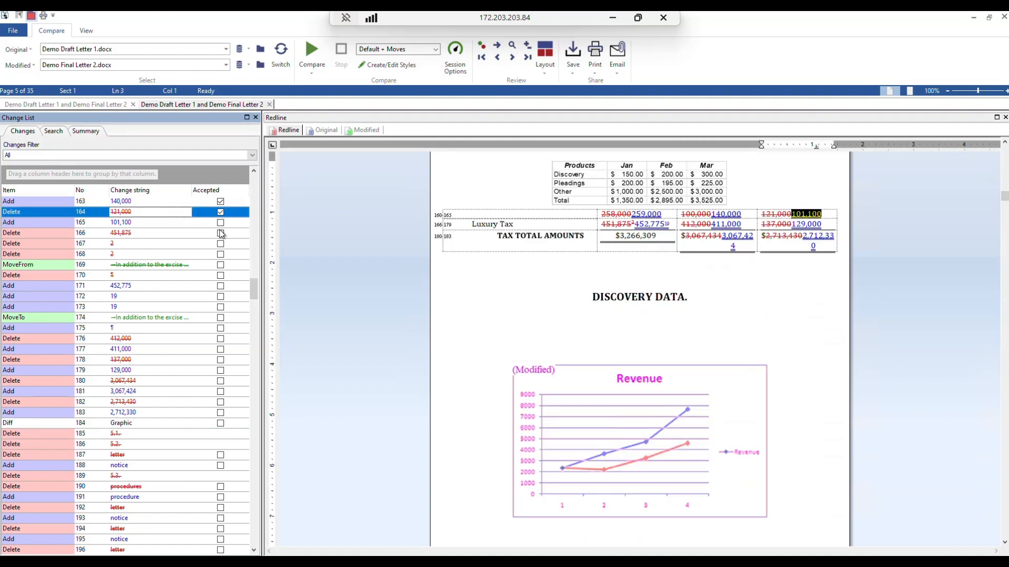
left_click(221, 234)
left_click(221, 244)
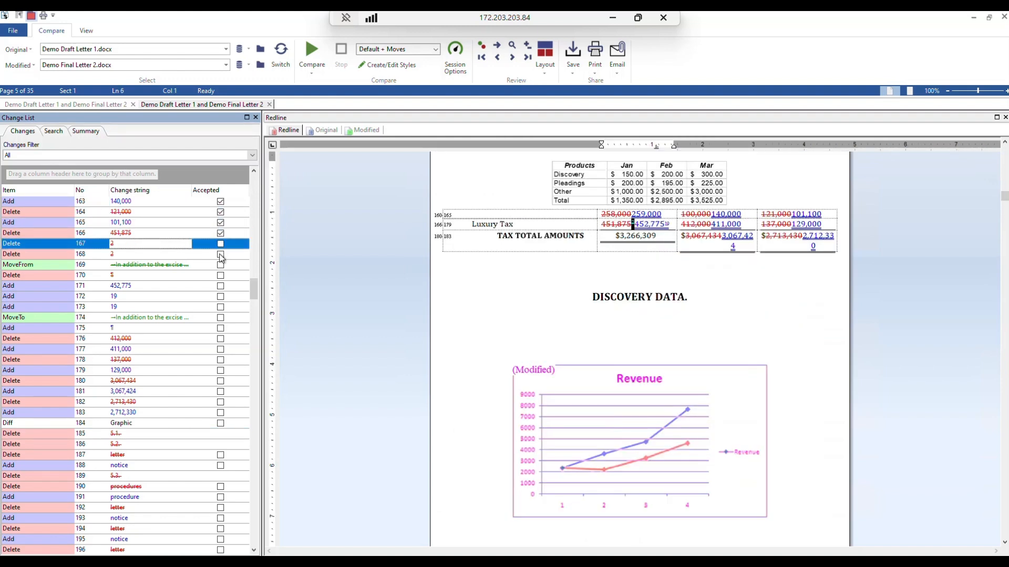
left_click(221, 254)
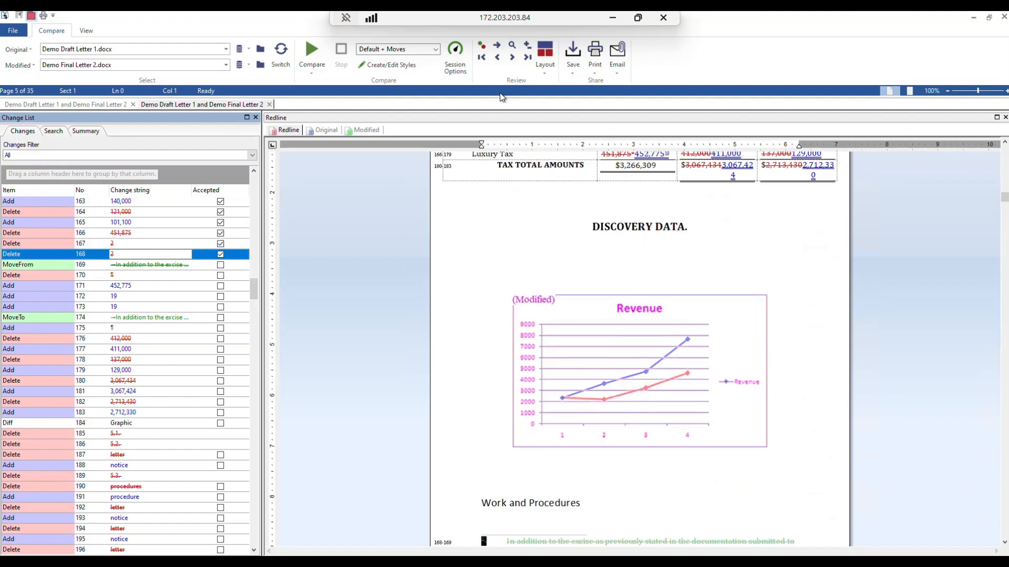
Examine the Revised save choice and the email options for documents, file formats and zipping, without saving or sending anything
left_click(574, 59)
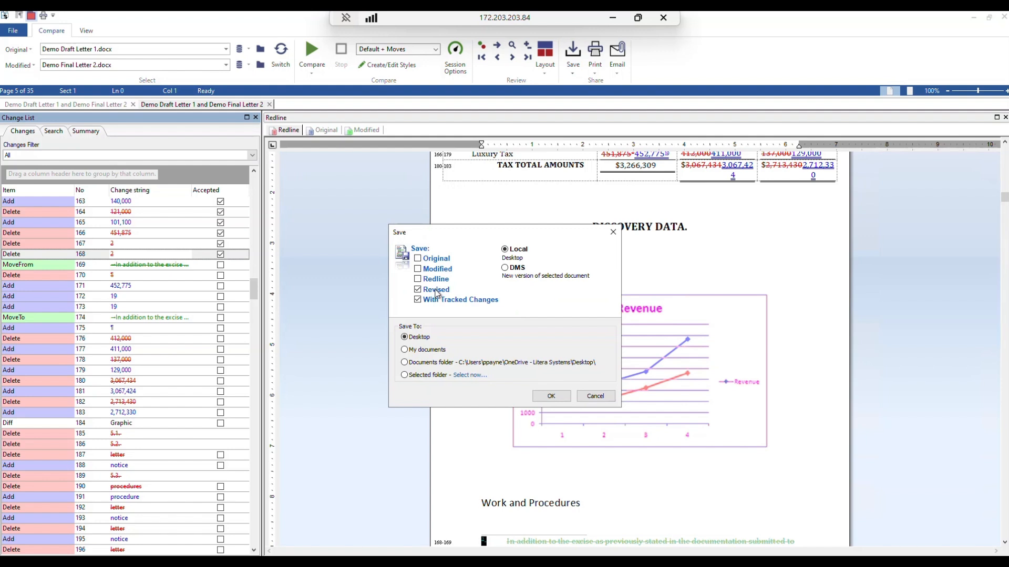
left_click(597, 398)
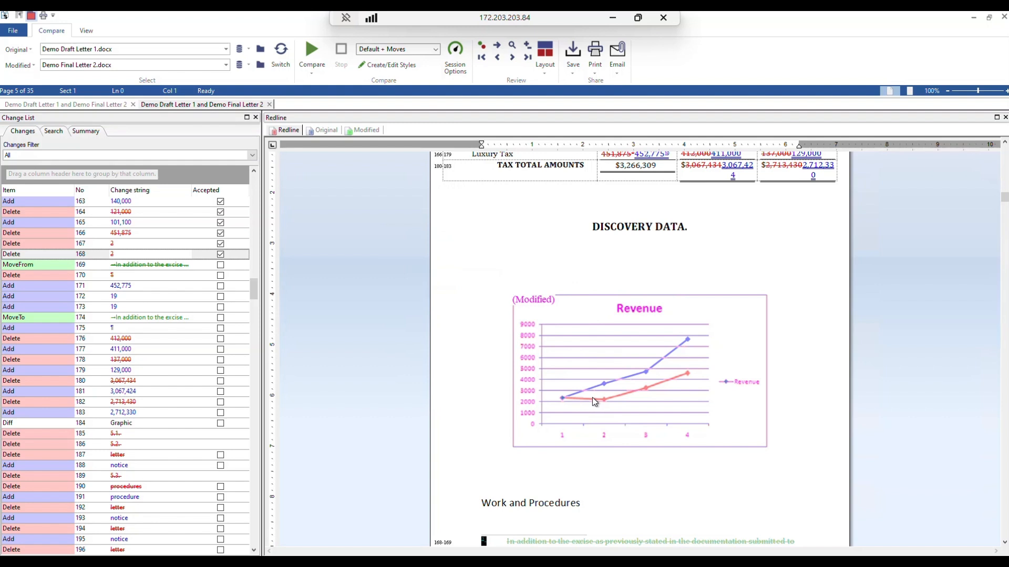
left_click(618, 51)
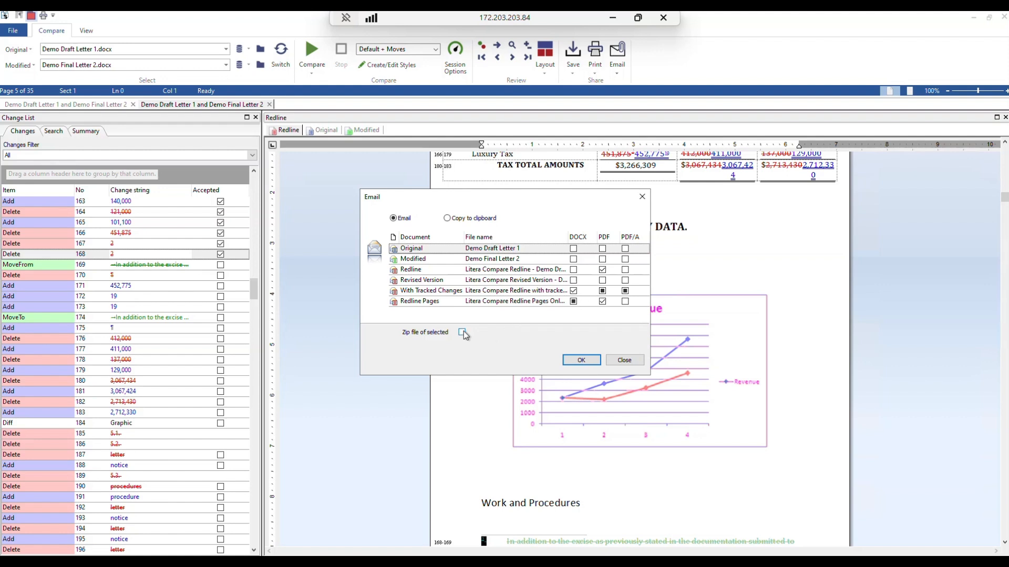
left_click(625, 360)
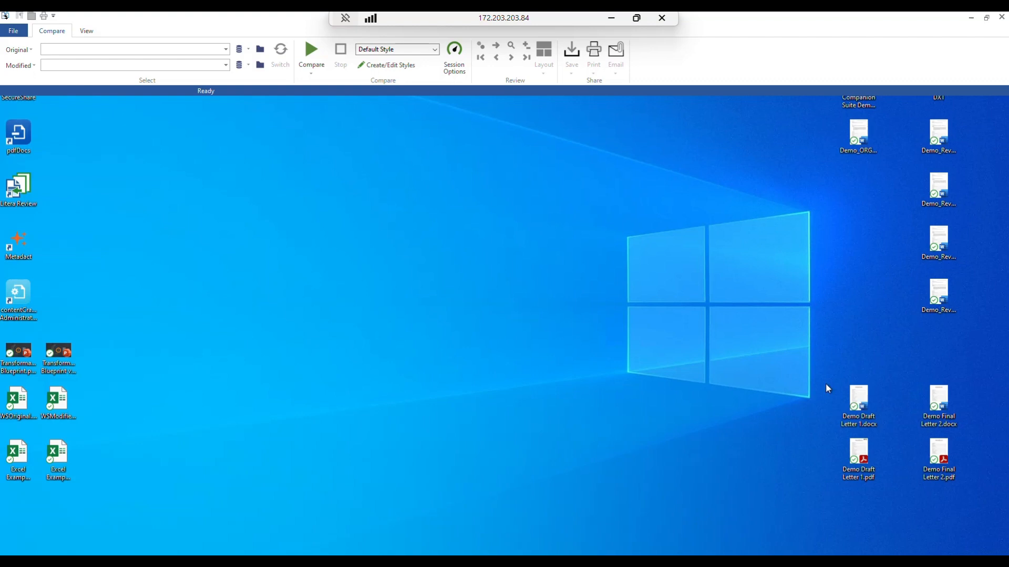
Compare Demo Draft Letter 1.docx as the original with Demo Final Letter 2.pdf as the modified document, using Default Style
left_click_drag(826, 385, 195, 52)
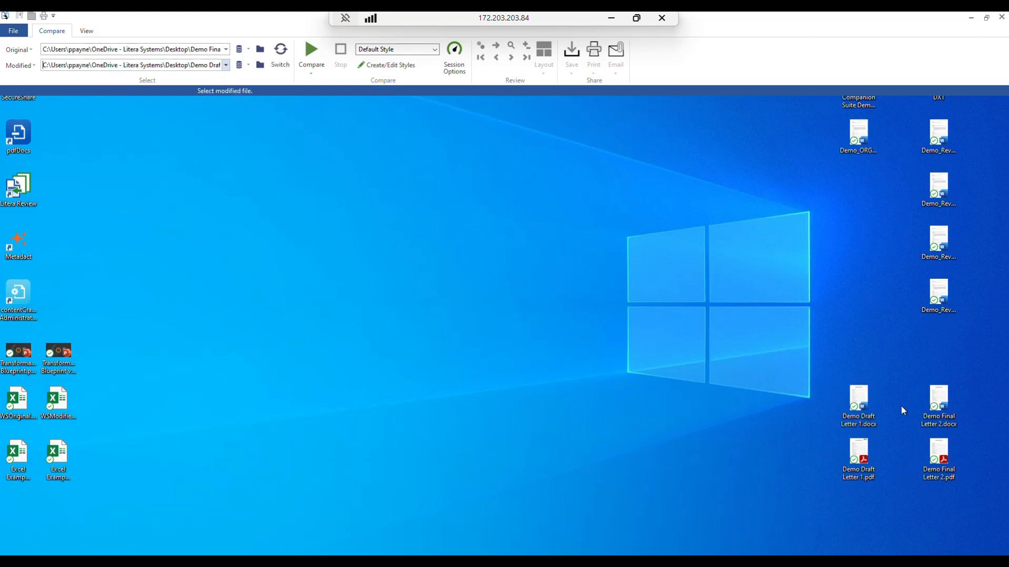
left_click_drag(940, 460, 161, 66)
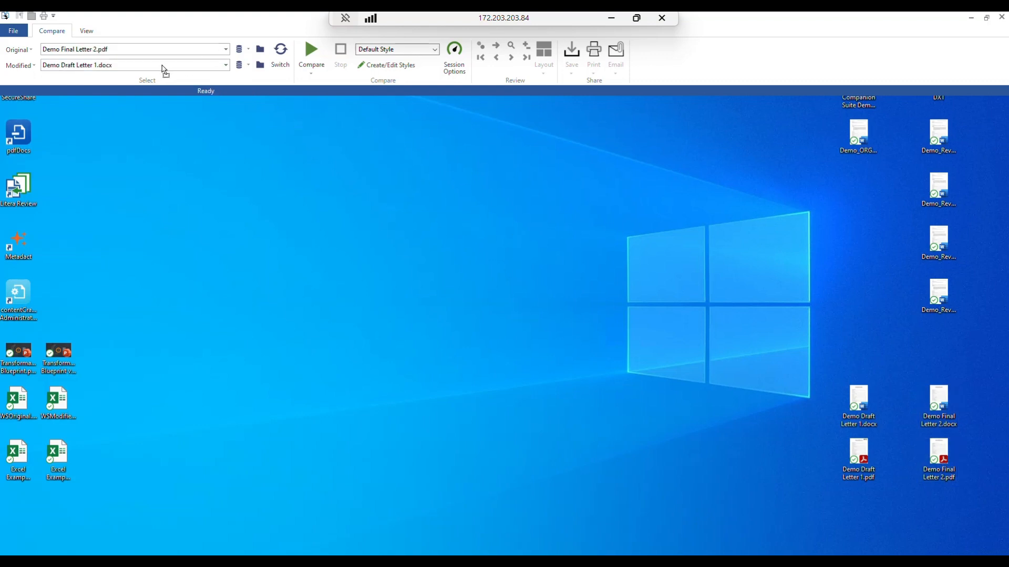
left_click_drag(162, 66, 163, 66)
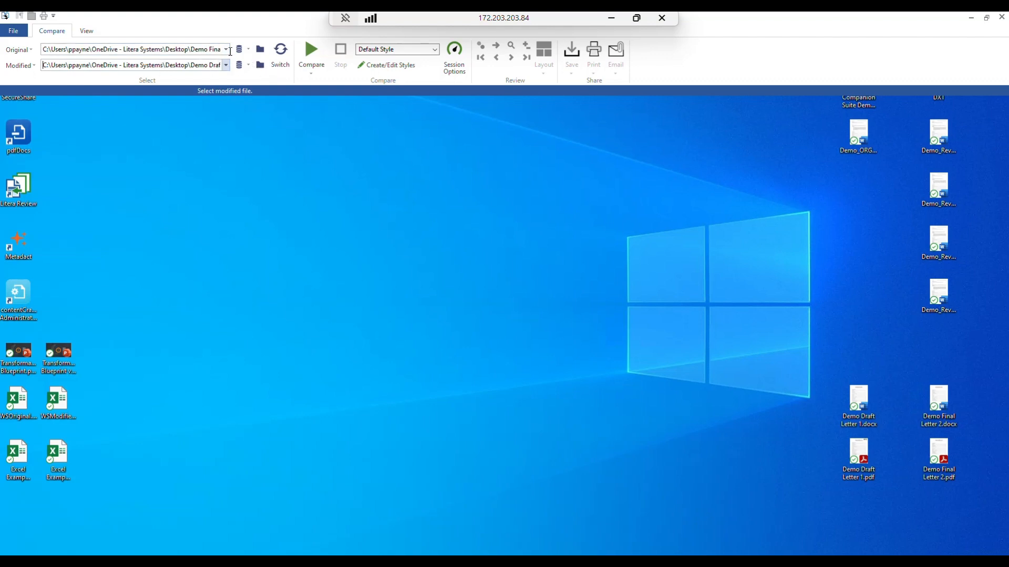
left_click(284, 52)
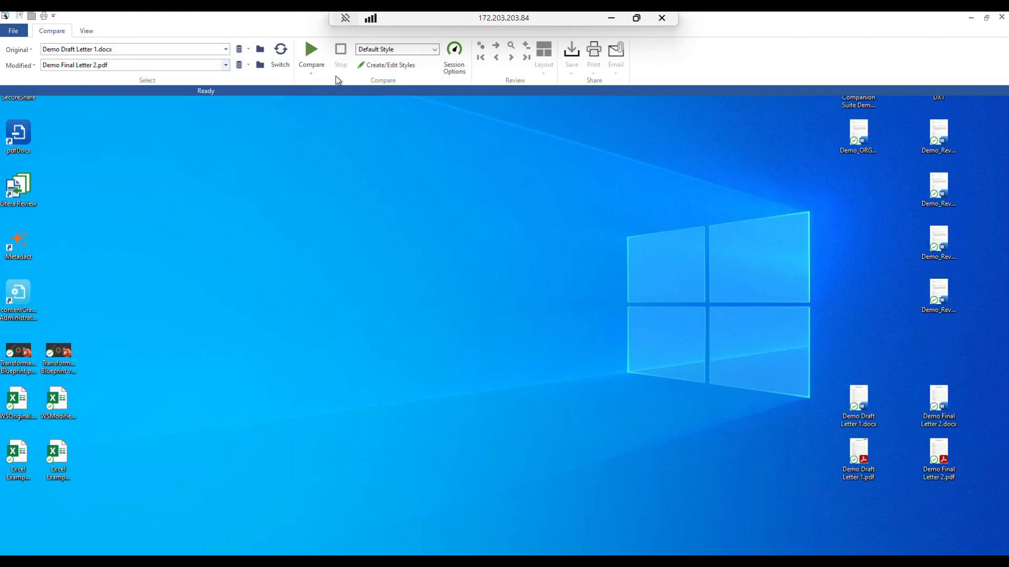
left_click(312, 74)
left_click(330, 82)
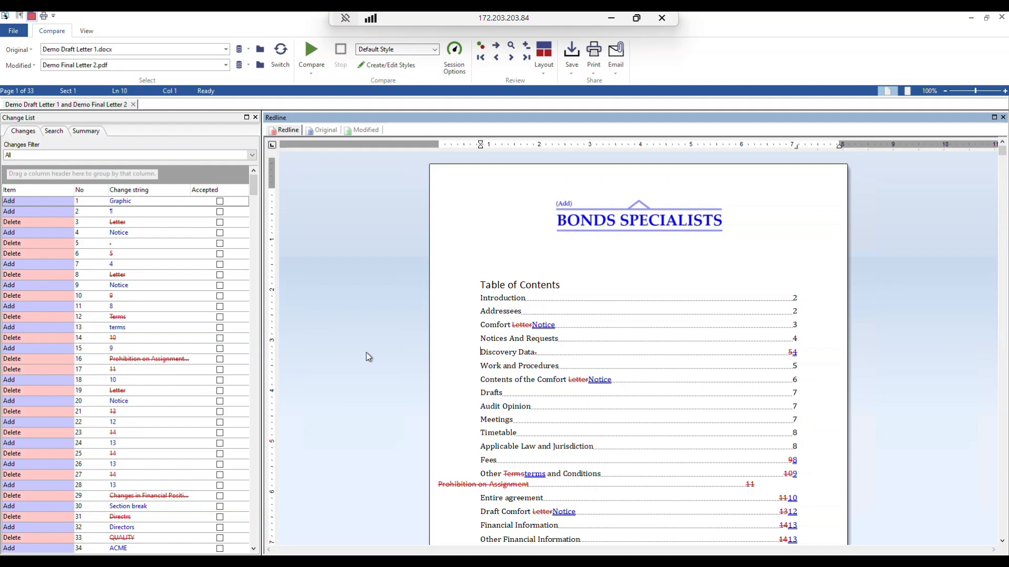
Review the opening pages of the Word-to-PDF redline and examine its save and email options without saving or sending
scroll(367, 352, "down", 5)
scroll(367, 352, "down", 8)
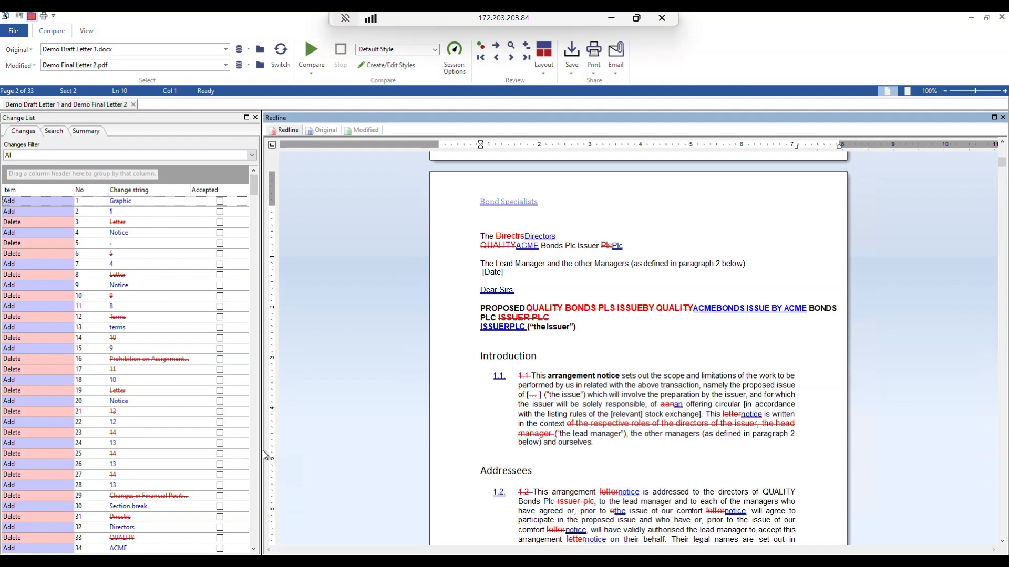
left_click(572, 55)
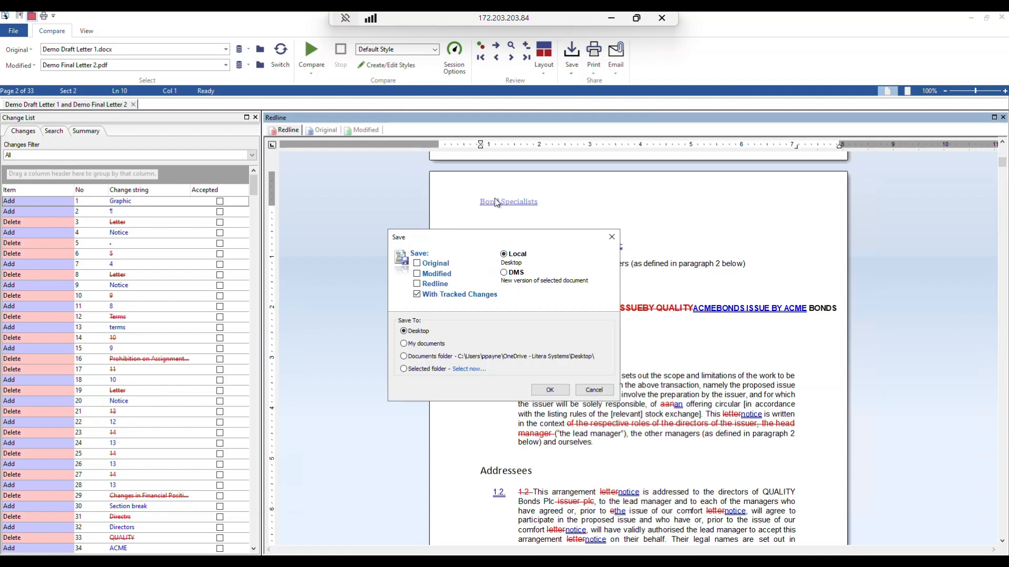
left_click(593, 390)
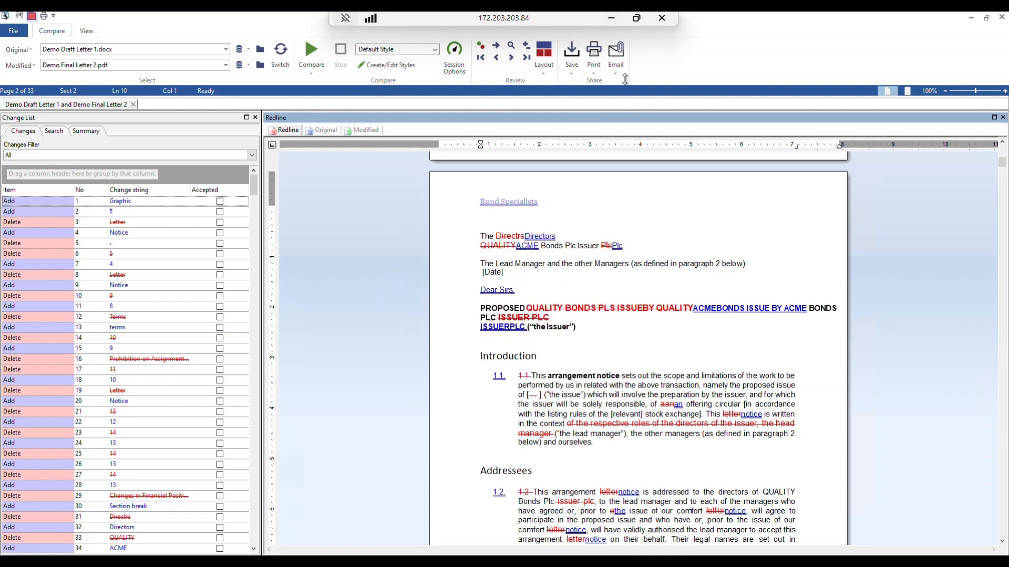
left_click(616, 54)
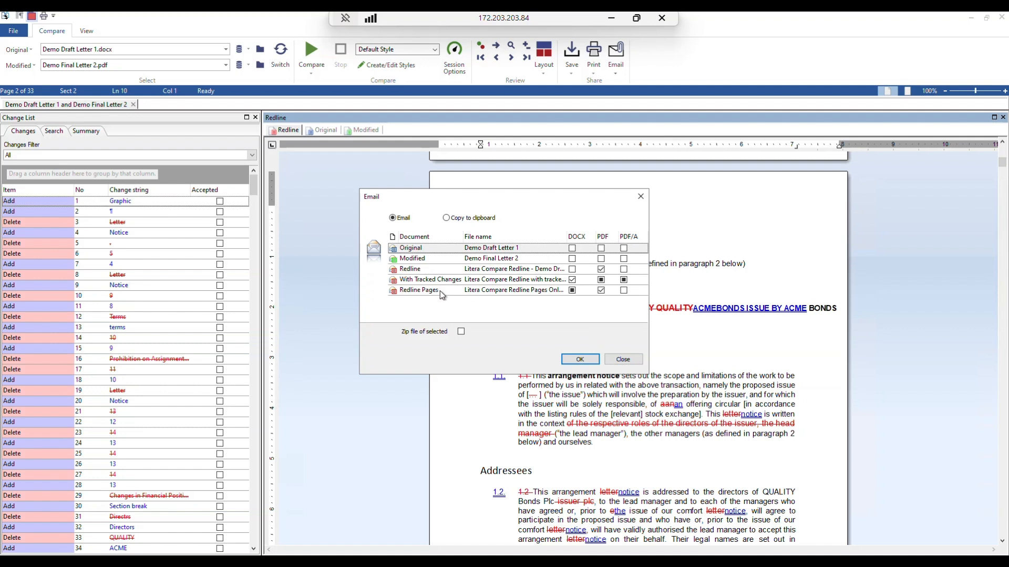
left_click(623, 361)
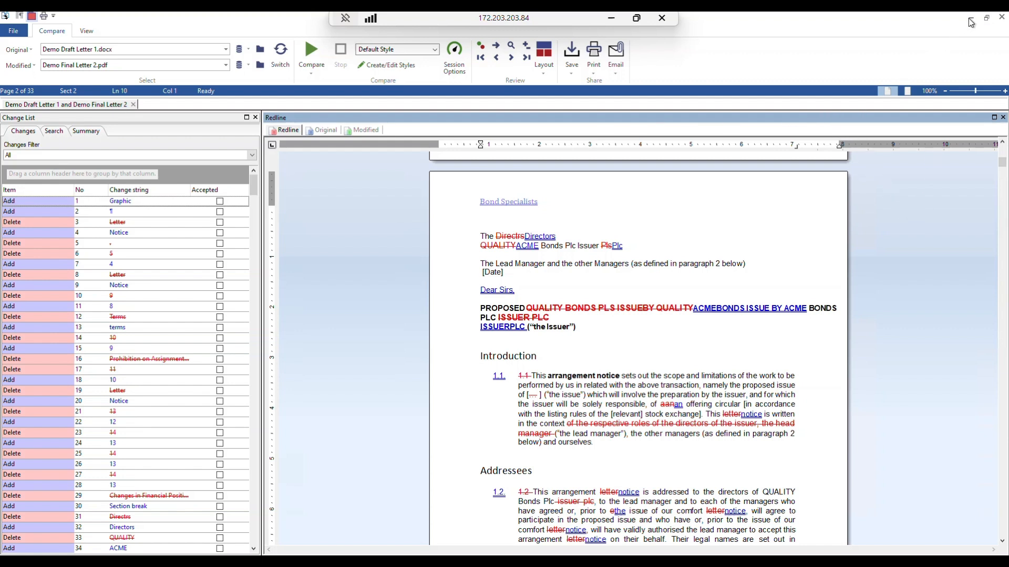
Close the current comparison and start a page-by-page comparison of Demo Draft Letter 1.pdf and Demo Final Letter 2.pdf from the desktop
left_click(1001, 17)
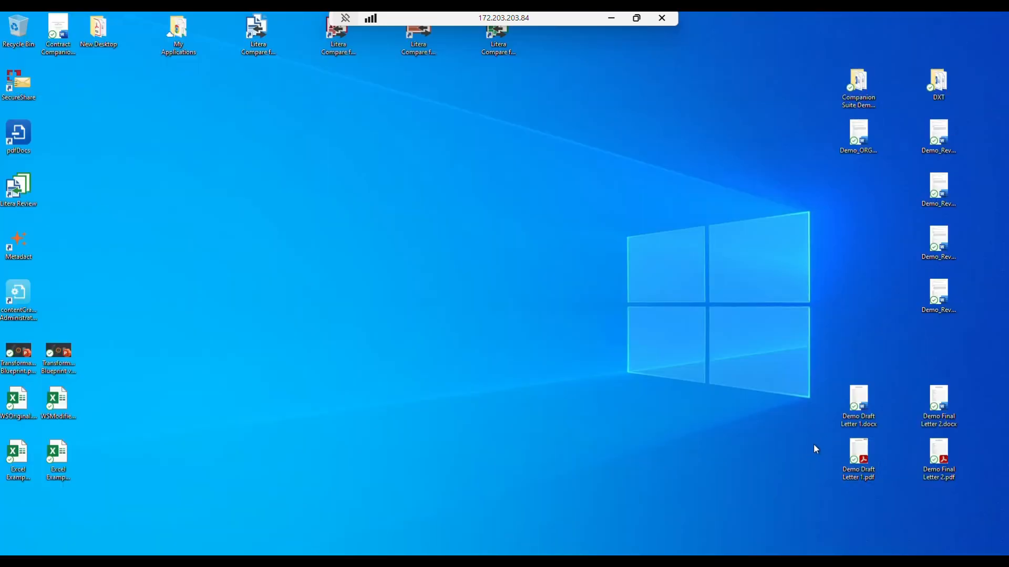
left_click_drag(812, 441, 974, 490)
right_click(943, 461)
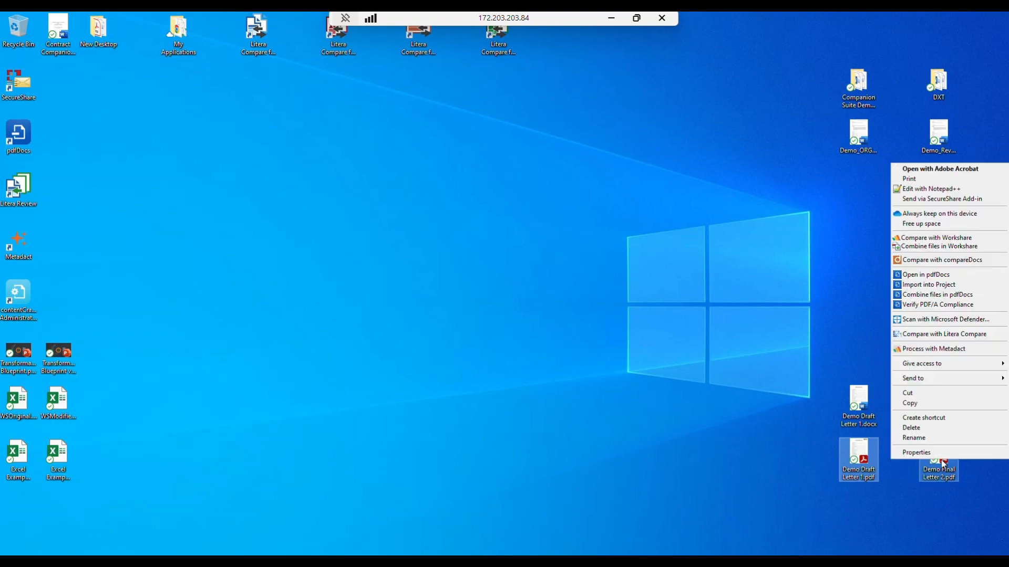
left_click(940, 335)
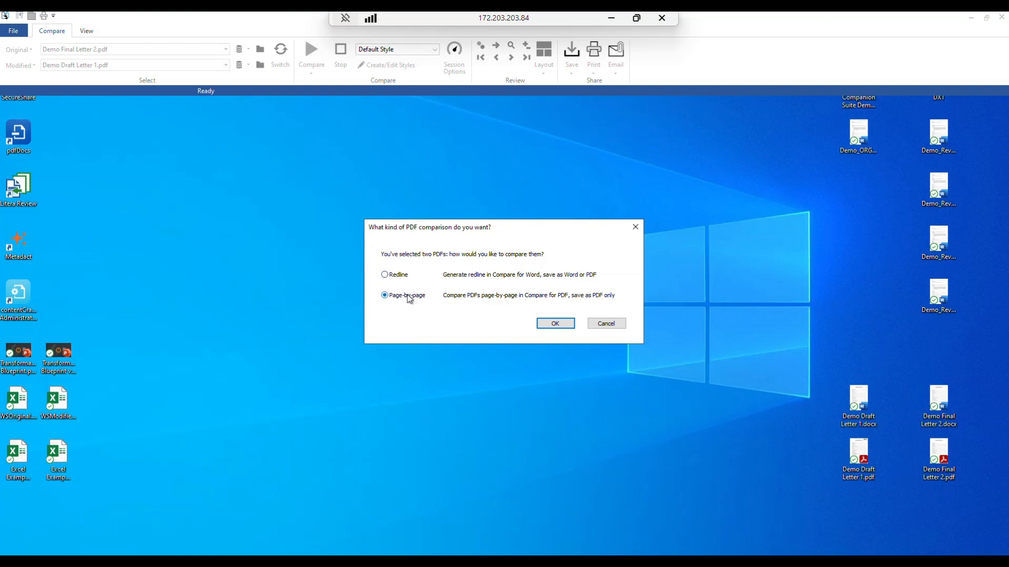
left_click(556, 324)
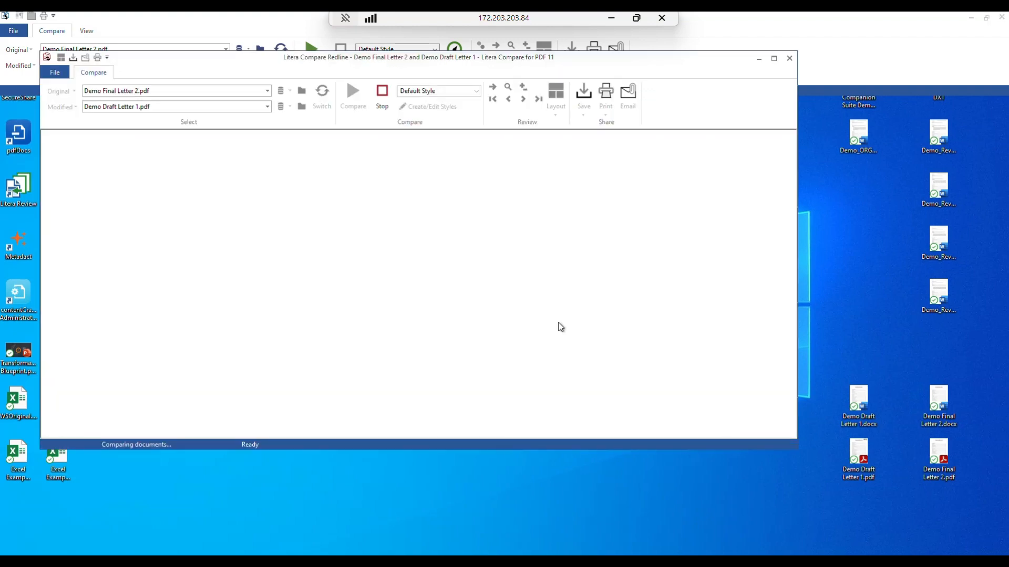
Maximize the PDF comparison window and review the opening pages of the redline, selecting the paragraph 1.1 change
left_click(774, 59)
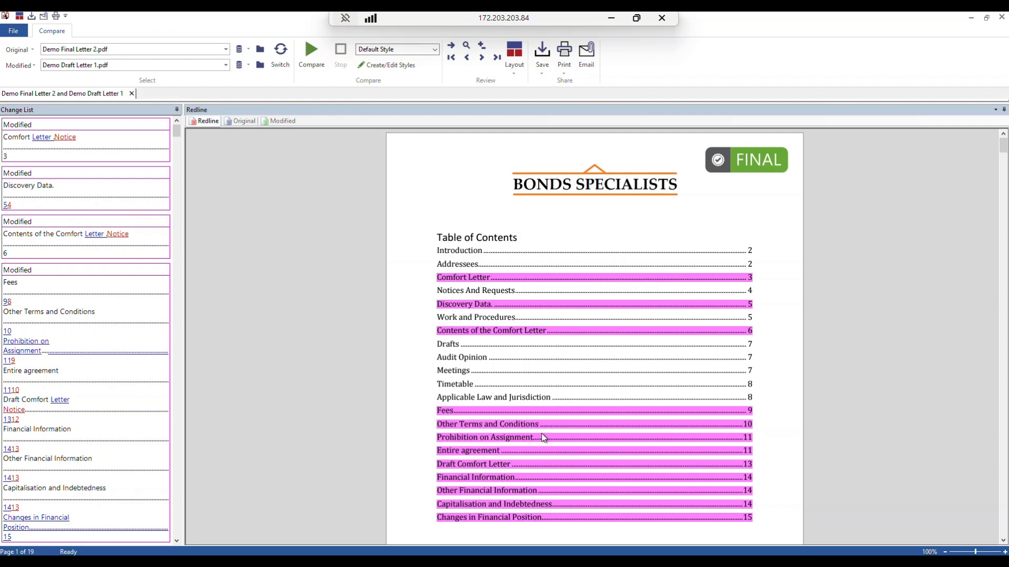
scroll(502, 409, "down", 8)
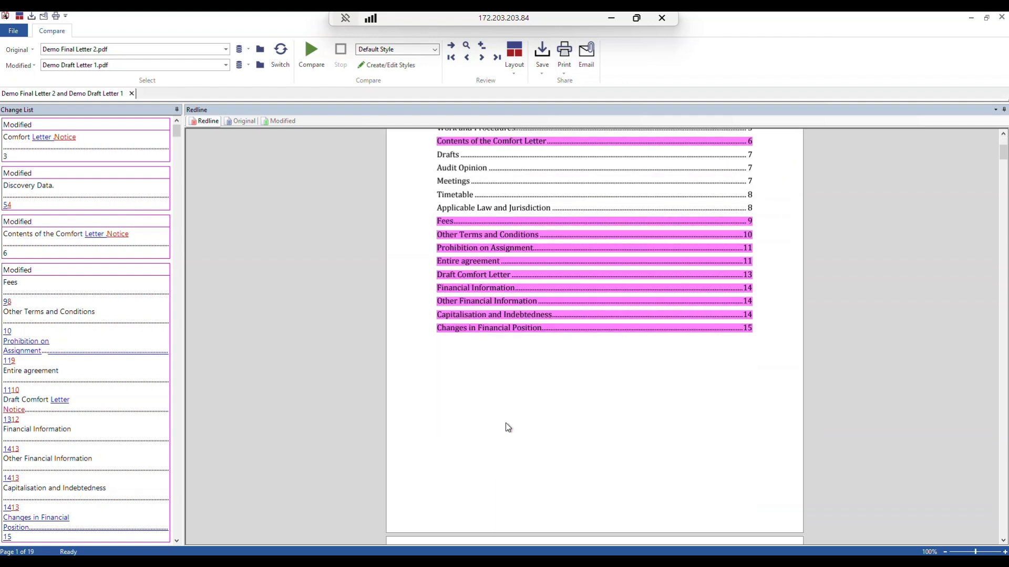
scroll(508, 428, "down", 3)
left_click(550, 320)
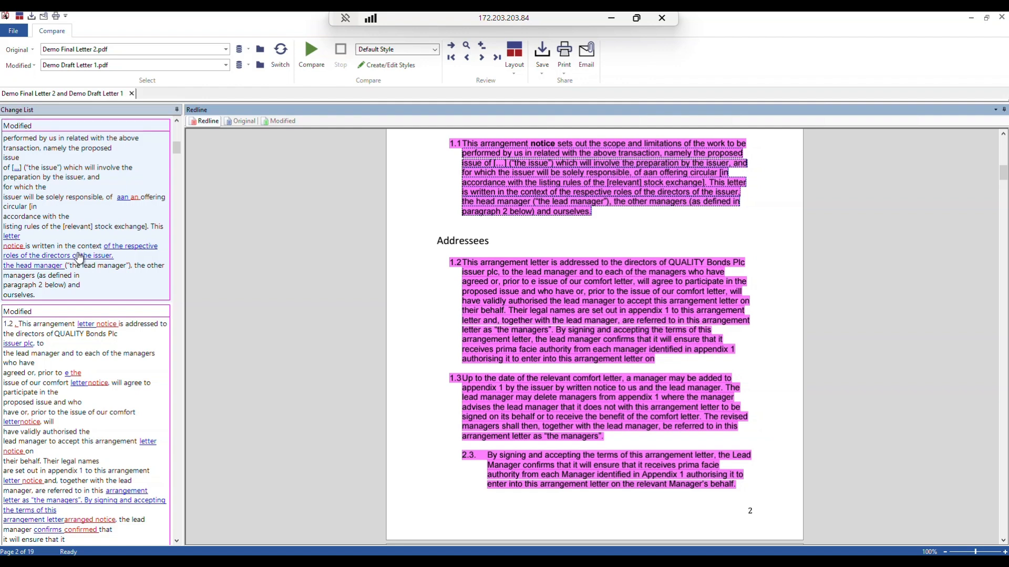
Examine the PDF redline's save destinations and email options, without saving or sending anything
left_click(544, 56)
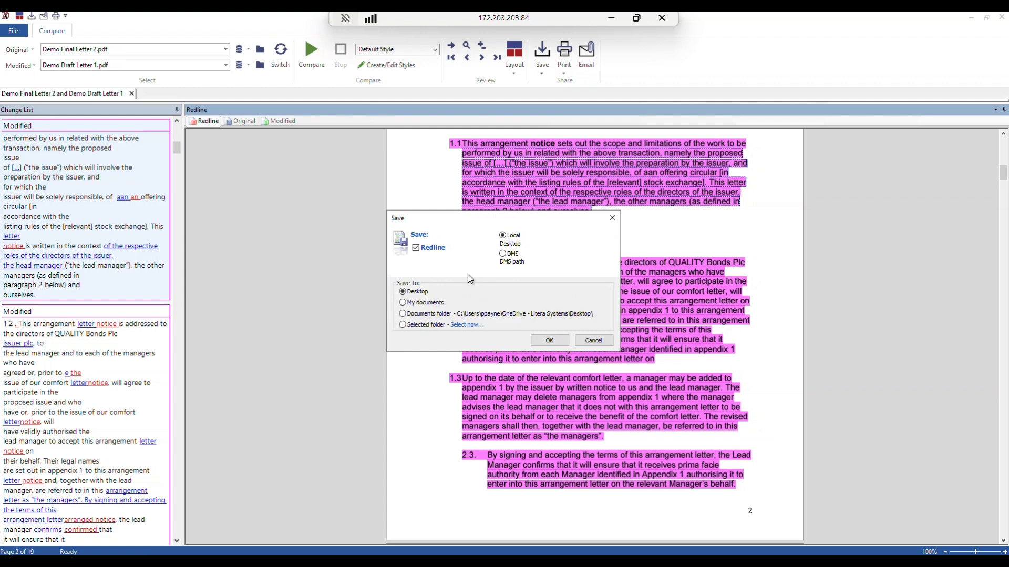
left_click(590, 46)
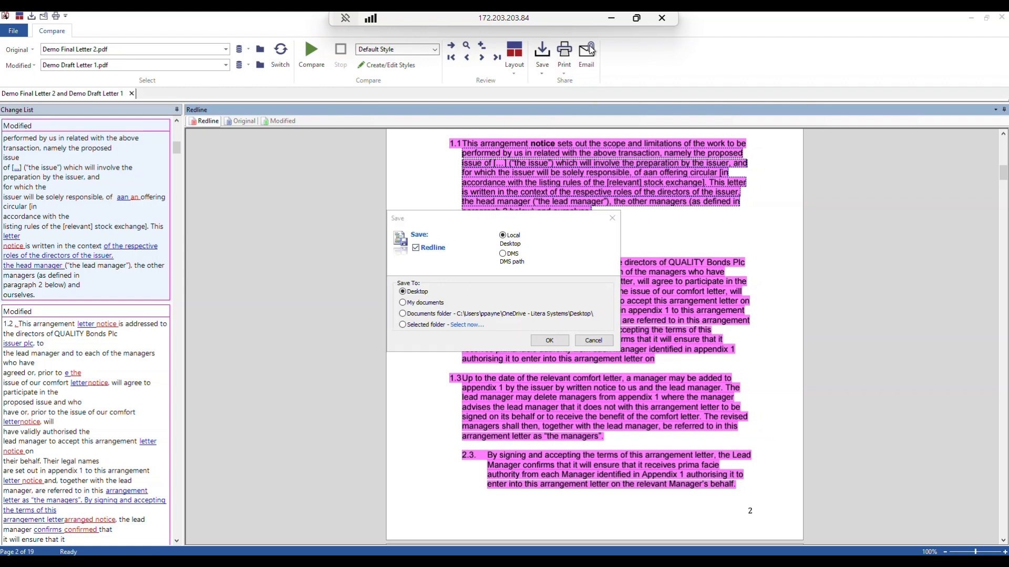
left_click(593, 341)
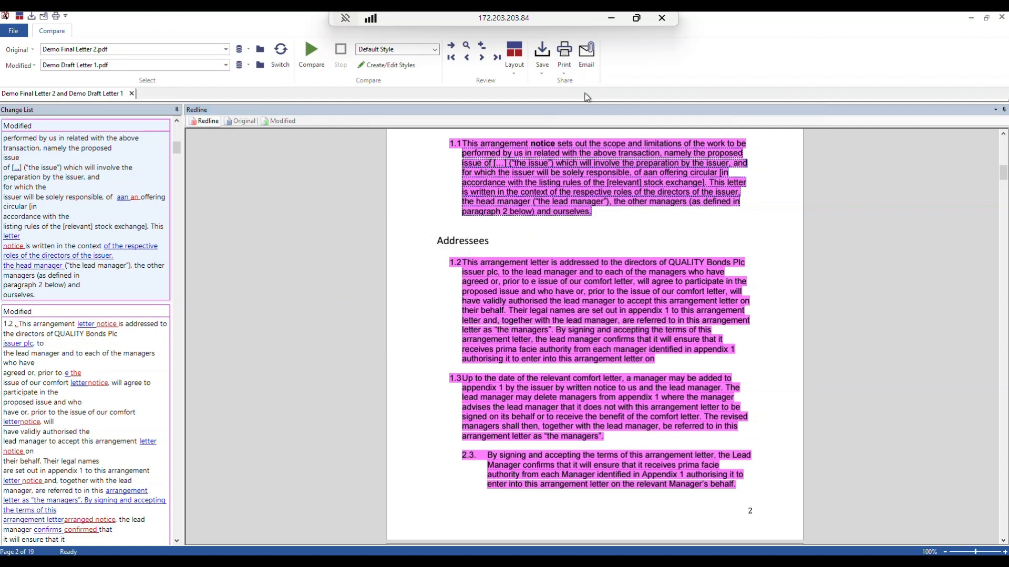
left_click(586, 56)
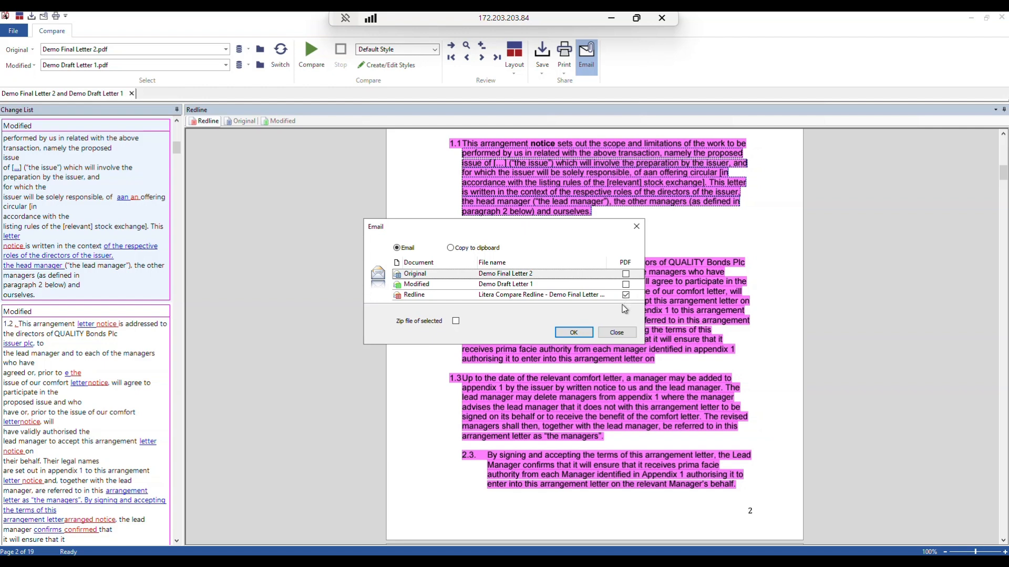
left_click(617, 334)
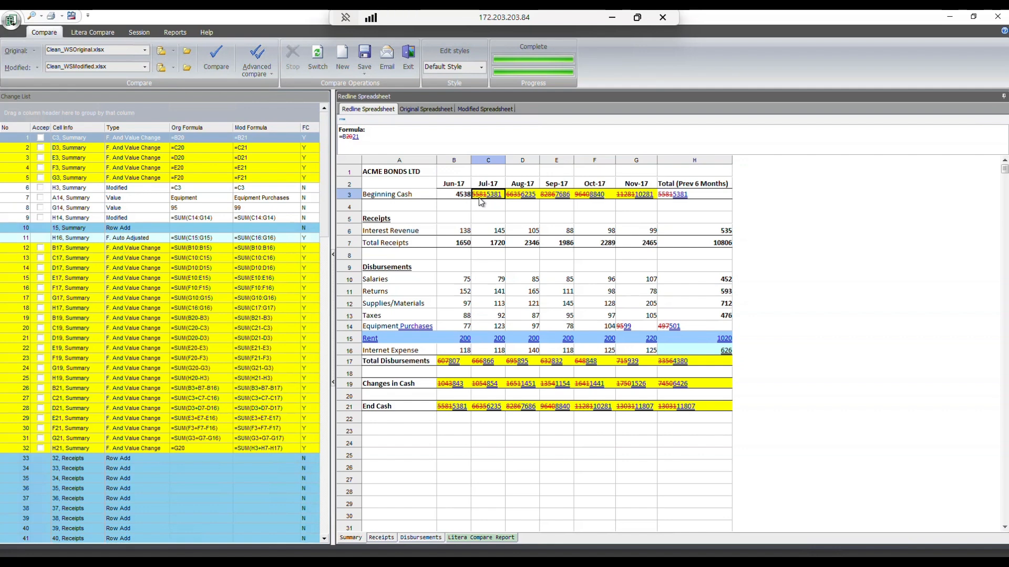
In Litera Compare for Excel, inspect the cell A14 and row 15 changes and review the layout, session and report options
left_click(392, 328)
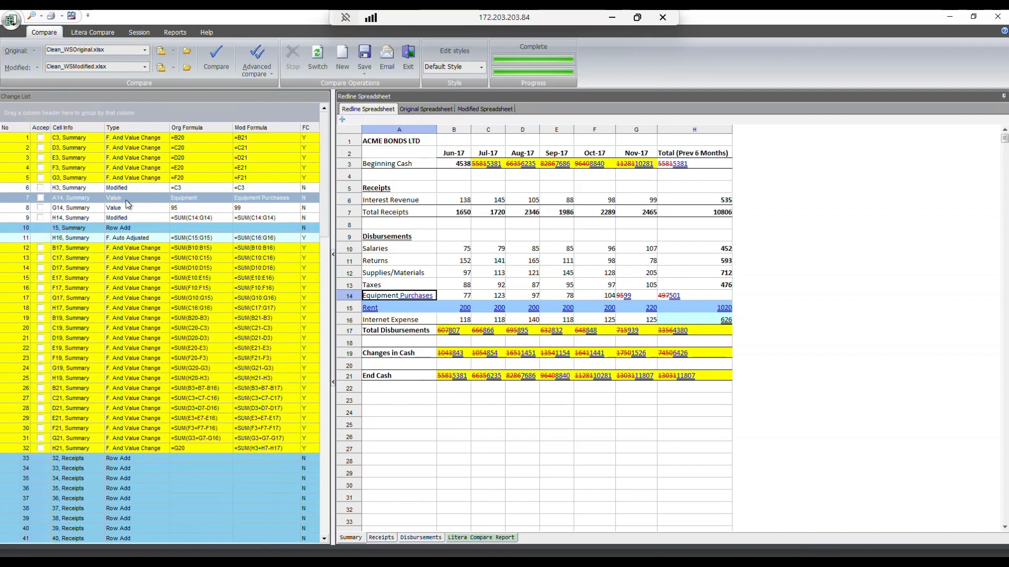
left_click(144, 229)
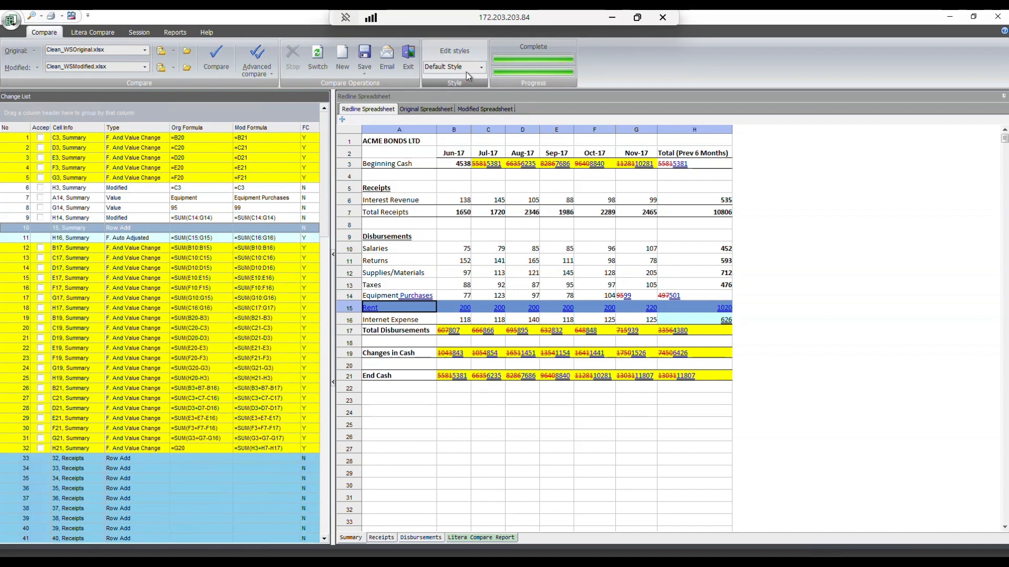
left_click(102, 32)
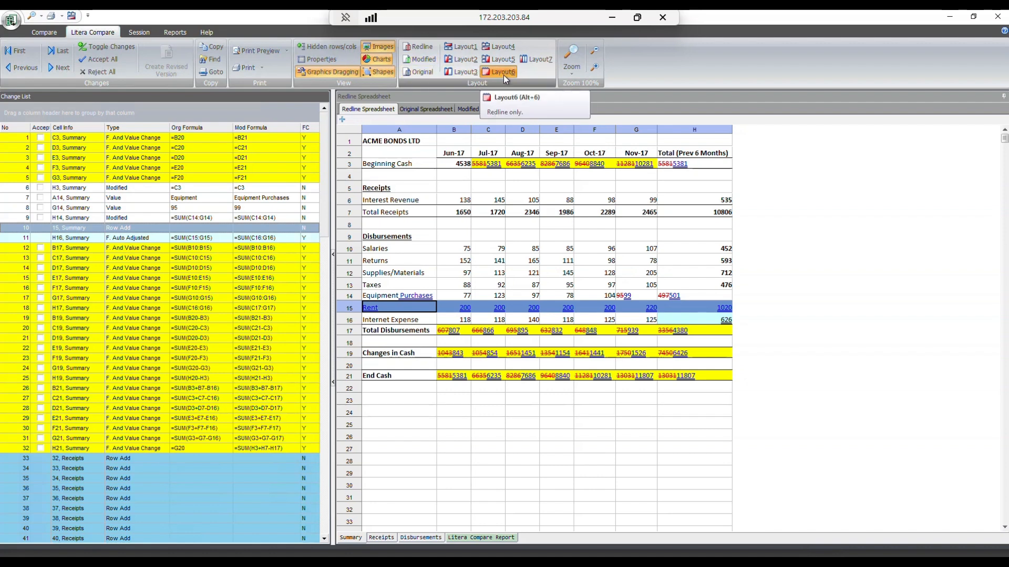
left_click(139, 32)
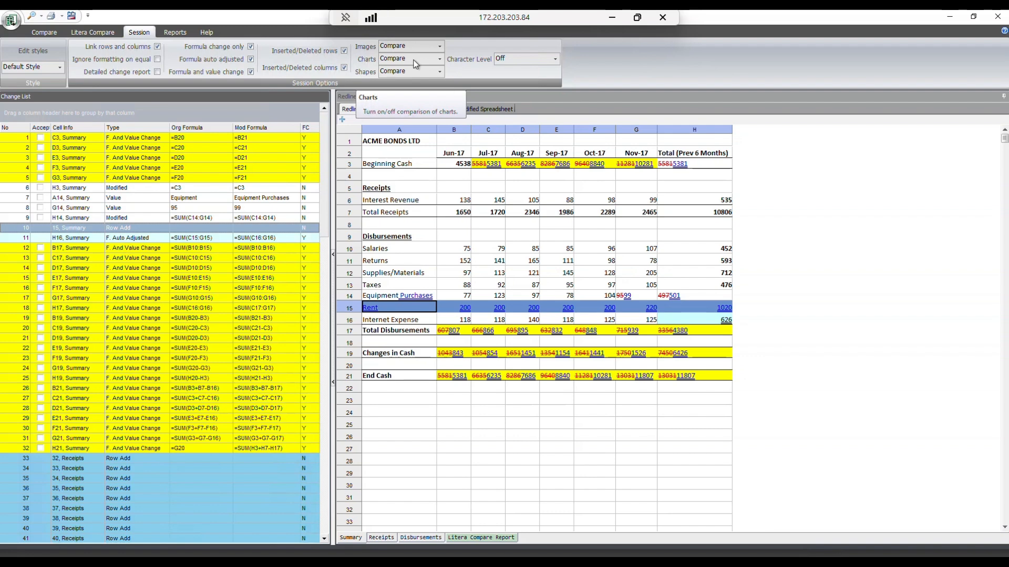
left_click(177, 35)
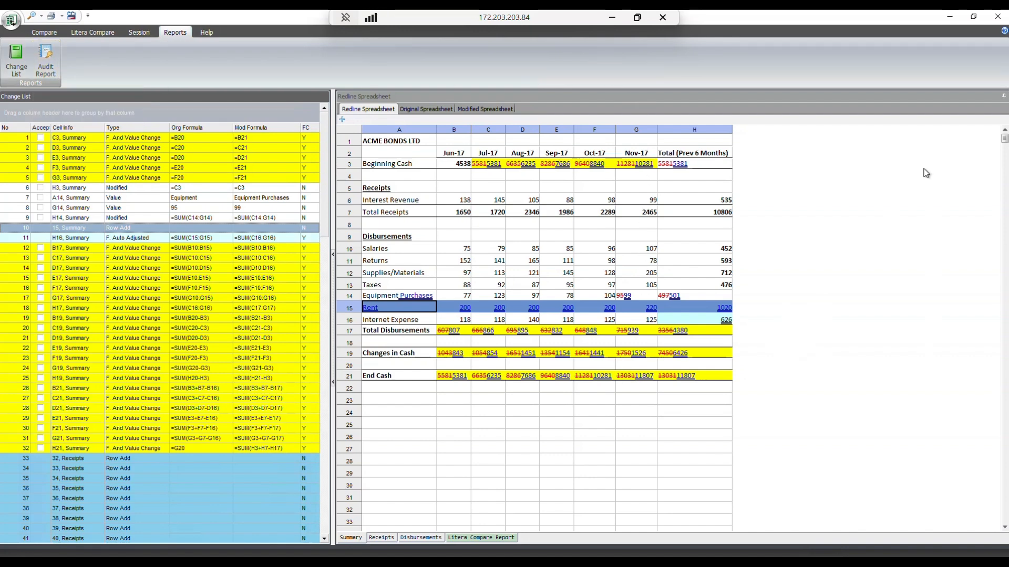
left_click(949, 16)
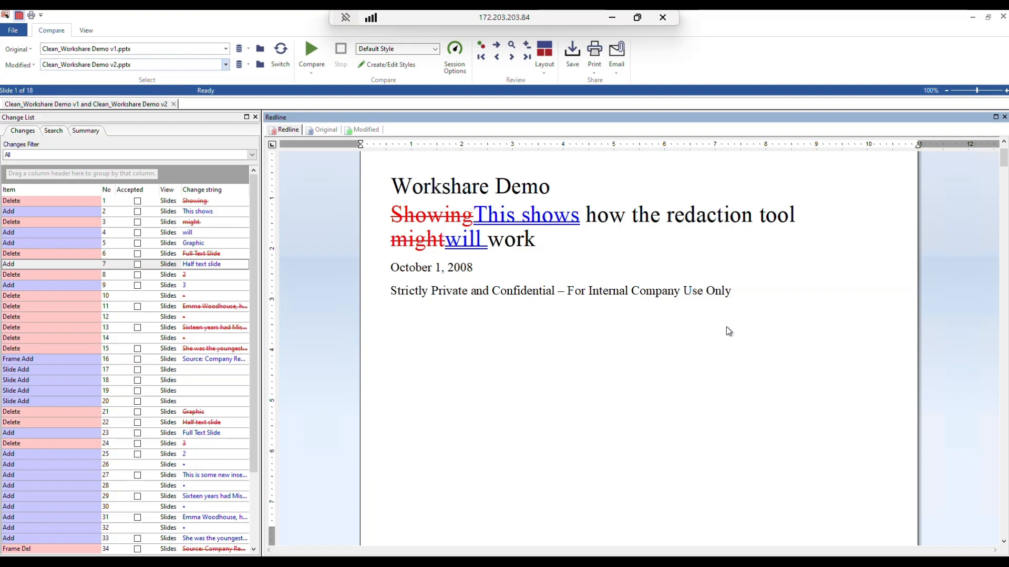
Review the first four slides of the PowerPoint redline comparing Clean_Workshare Demo v1.pptx and Clean_Workshare Demo v2.pptx
scroll(726, 330, "down", 5)
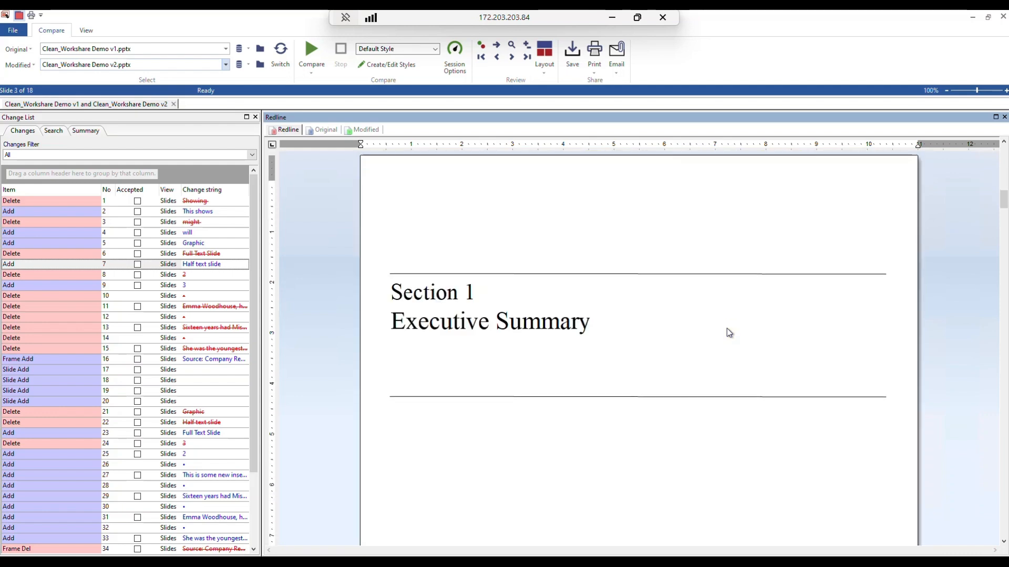
scroll(729, 332, "down", 5)
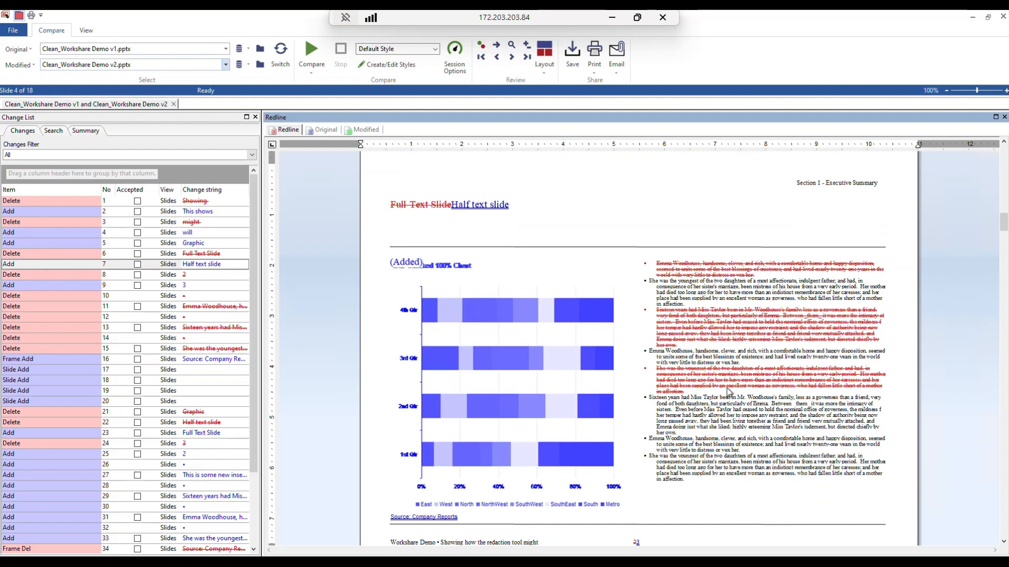
scroll(730, 391, "down", 1)
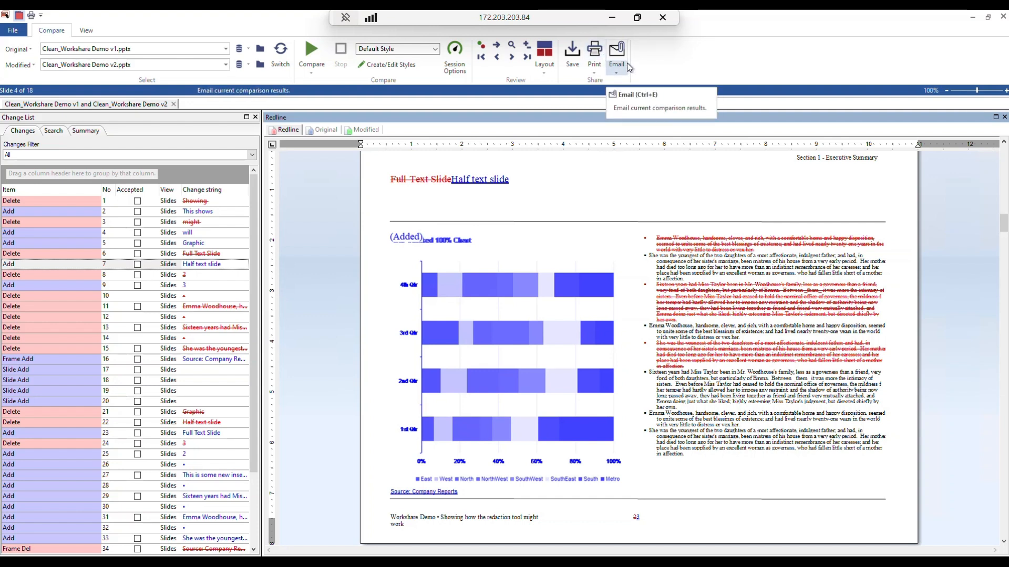
Show the comments pane beneath the slide 4 redline, and hide it again
left_click(86, 31)
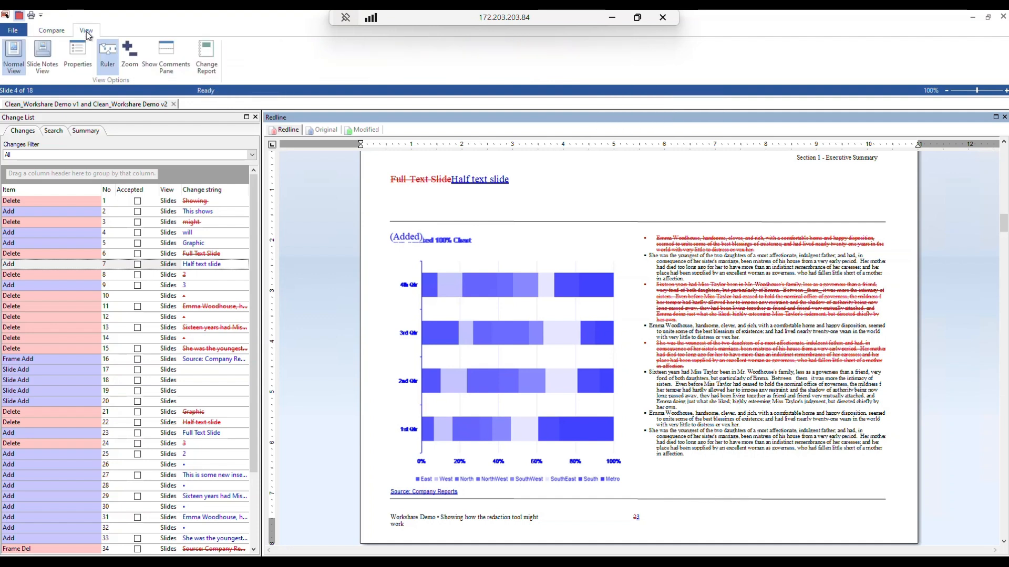
left_click(172, 65)
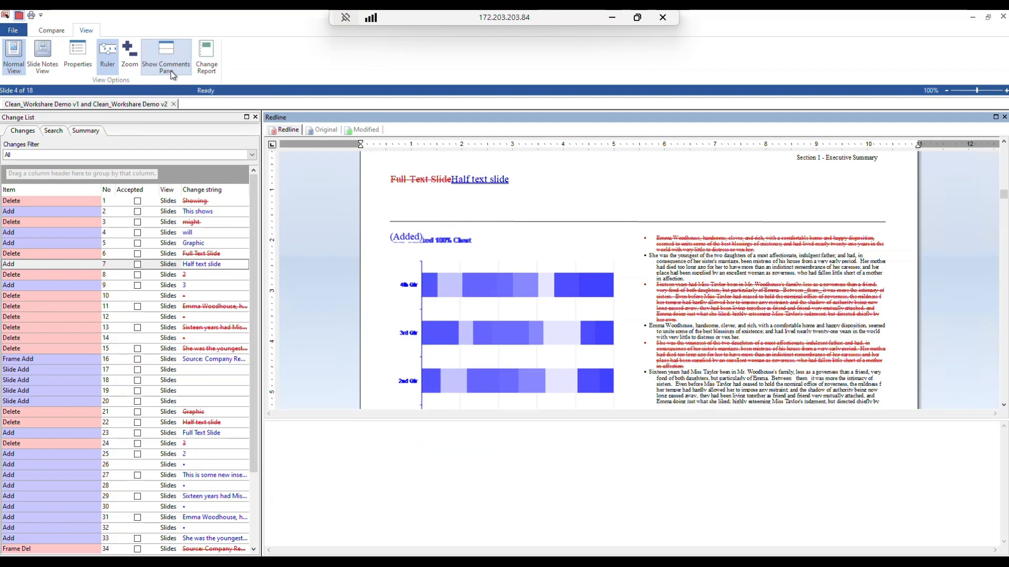
left_click(172, 73)
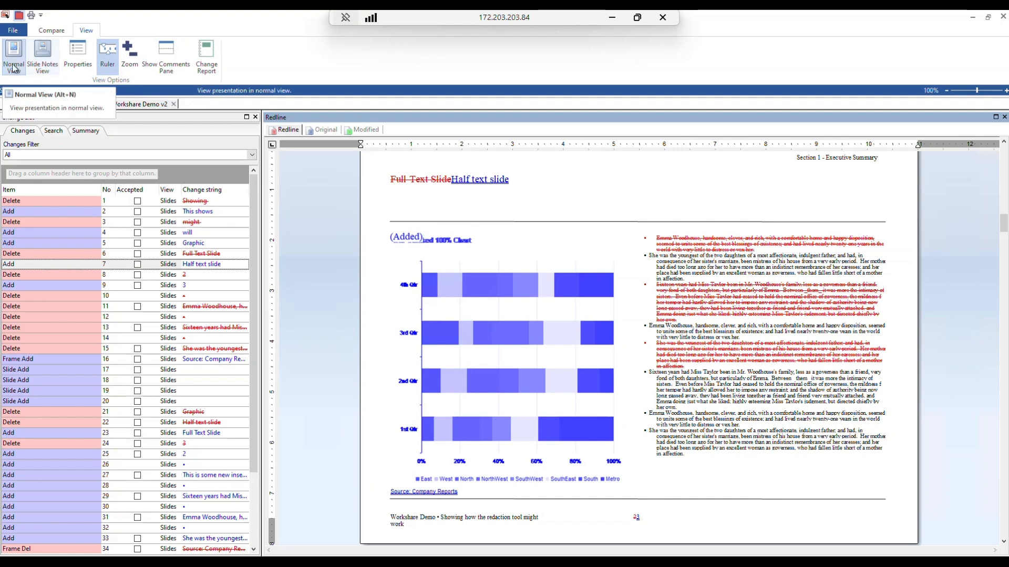
Review the first four slides of the redline in Slide Notes View and return to Normal View
left_click(39, 62)
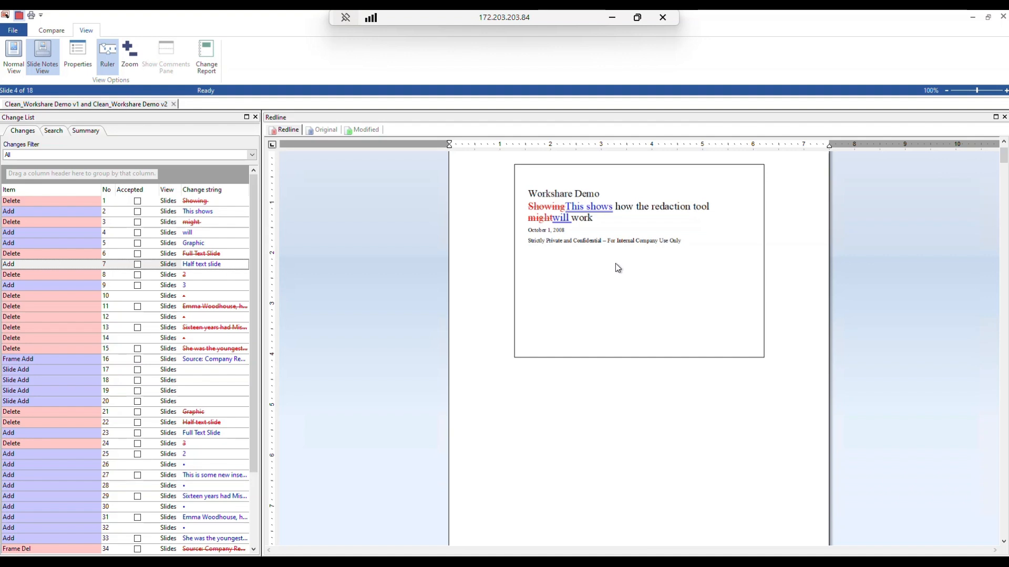
scroll(615, 263, "down", 8)
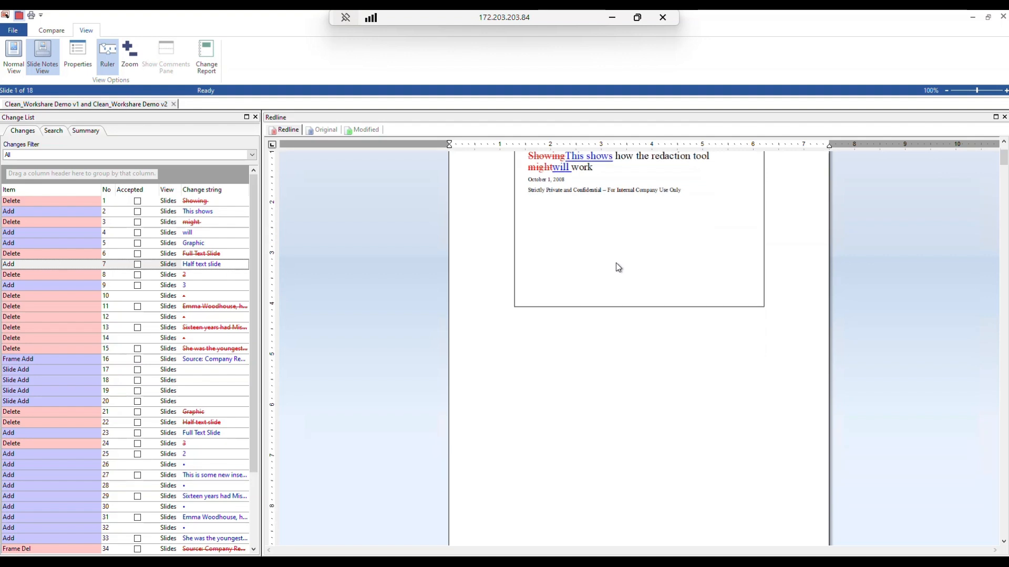
scroll(617, 267, "down", 5)
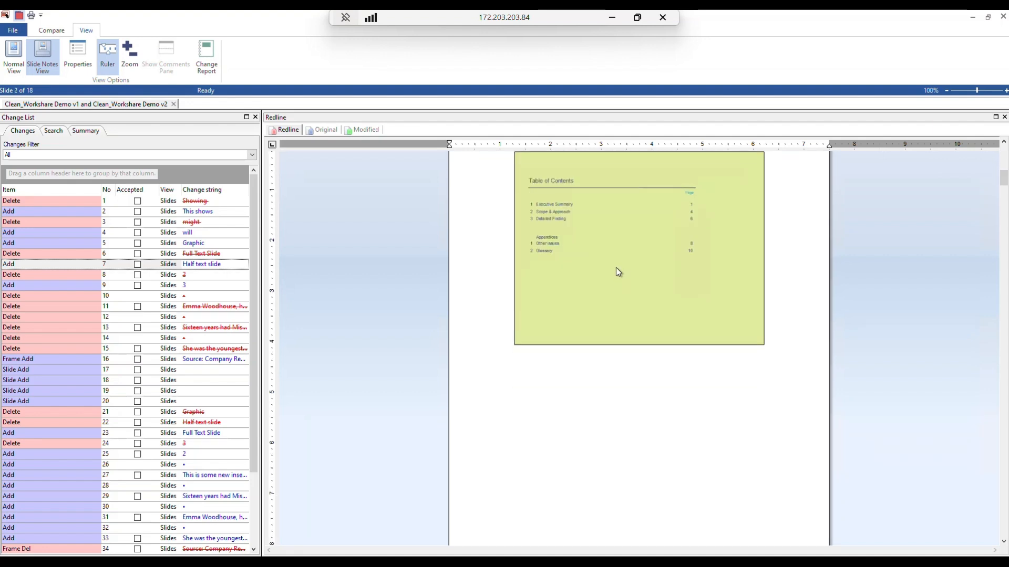
scroll(615, 267, "down", 7)
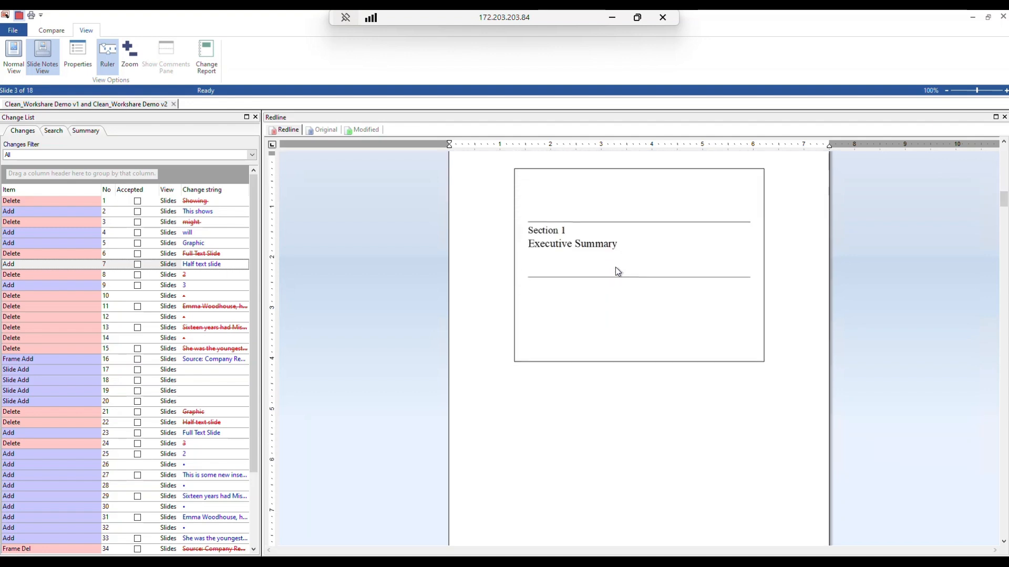
scroll(616, 266, "down", 7)
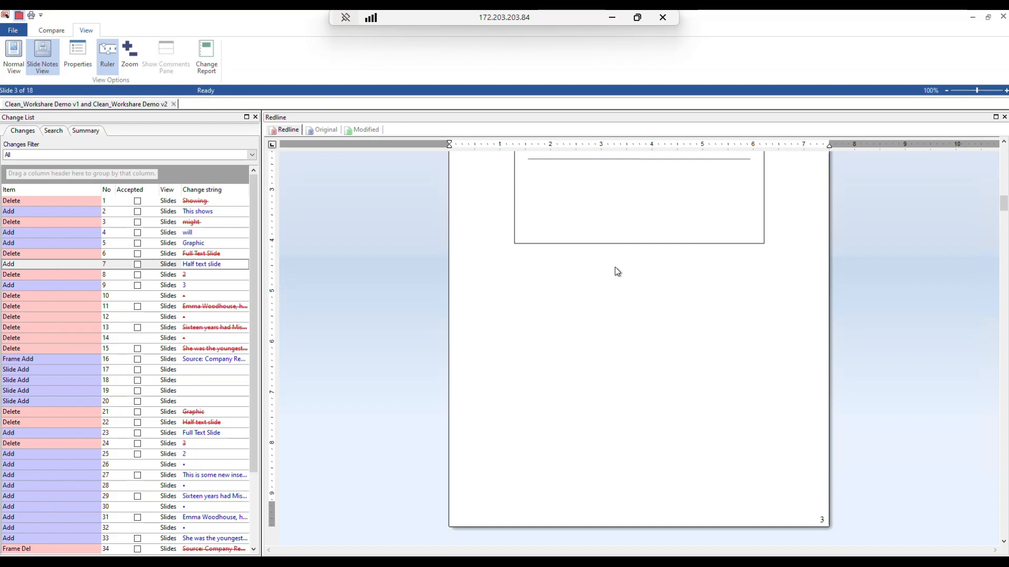
scroll(616, 267, "down", 2)
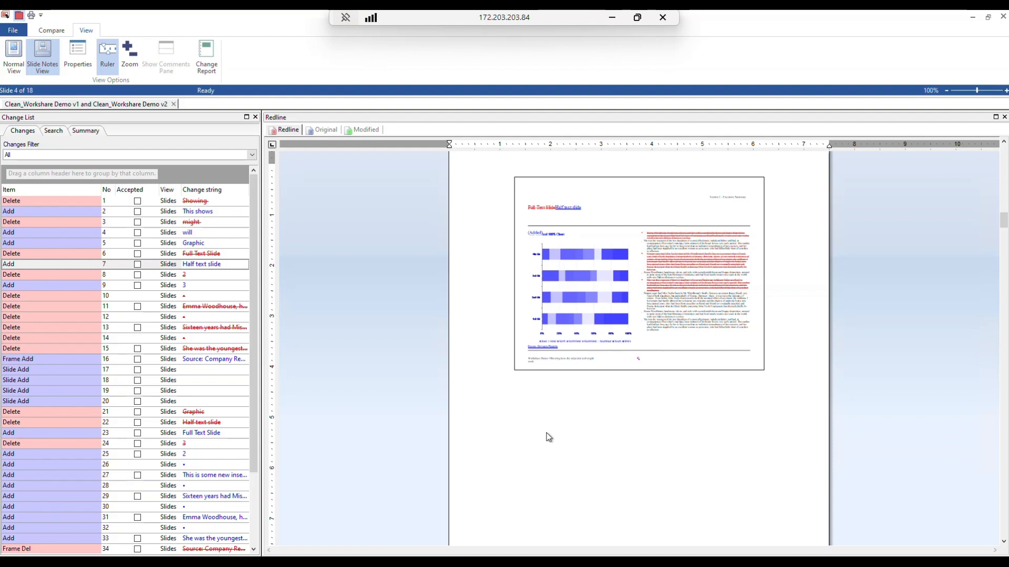
left_click(18, 65)
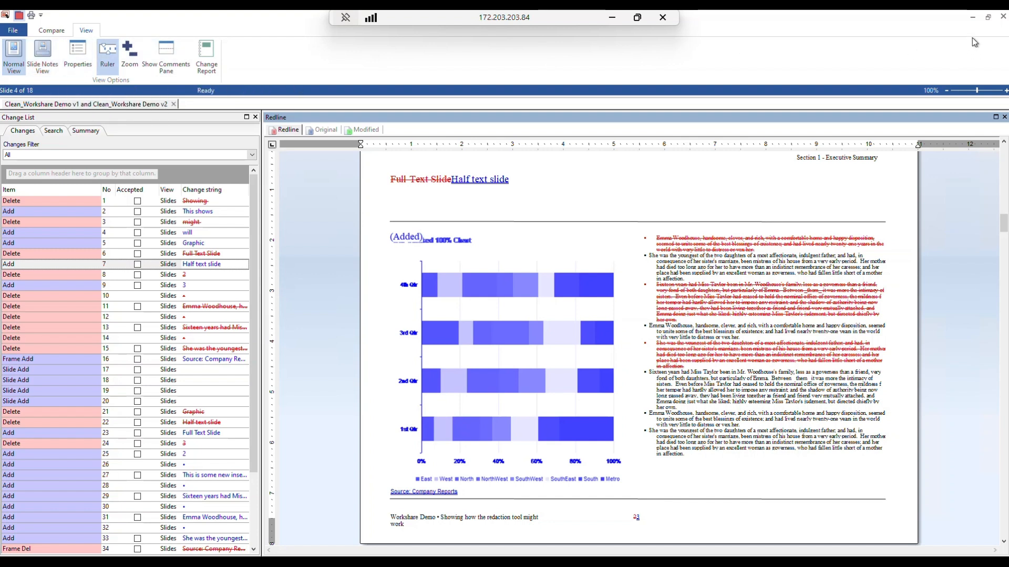
mouse_move(680, 563)
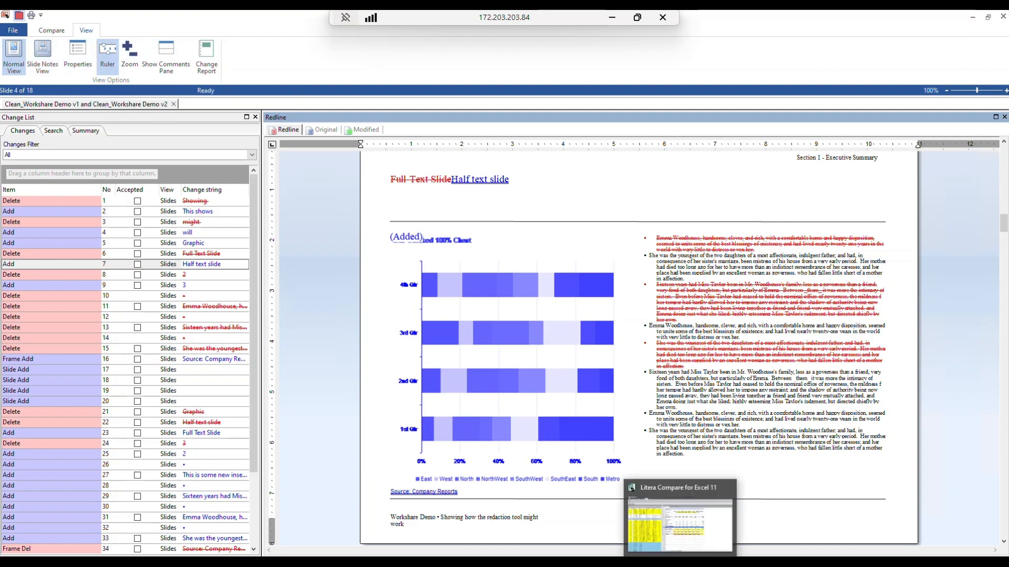